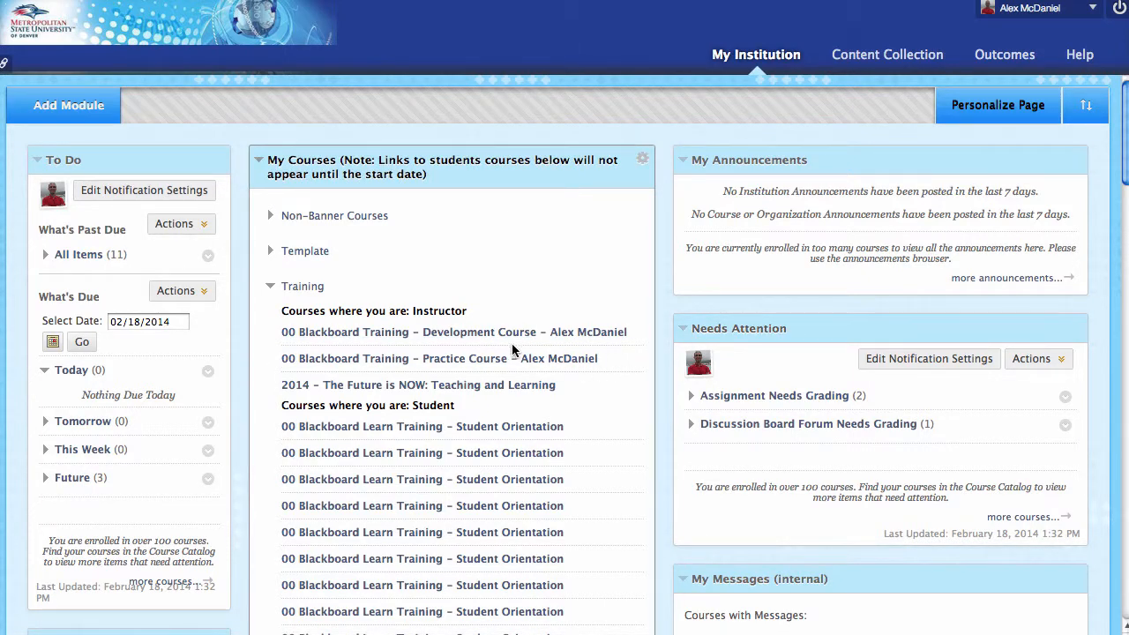
In the Development Course, add a content area named 'Meetings' to the course menu.
click(505, 333)
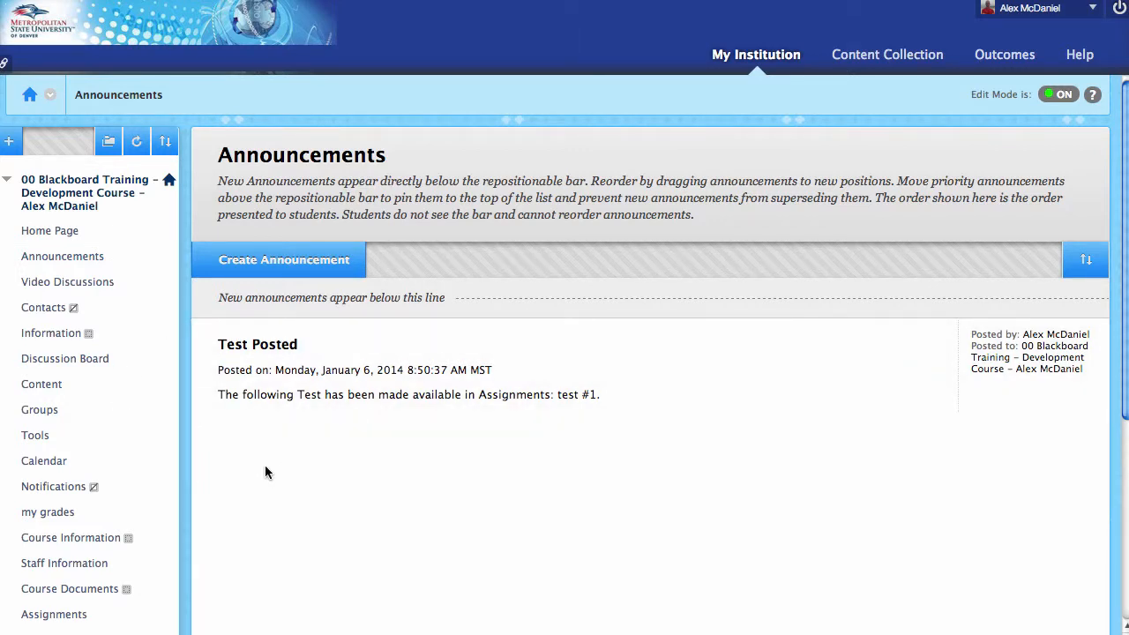
click(8, 141)
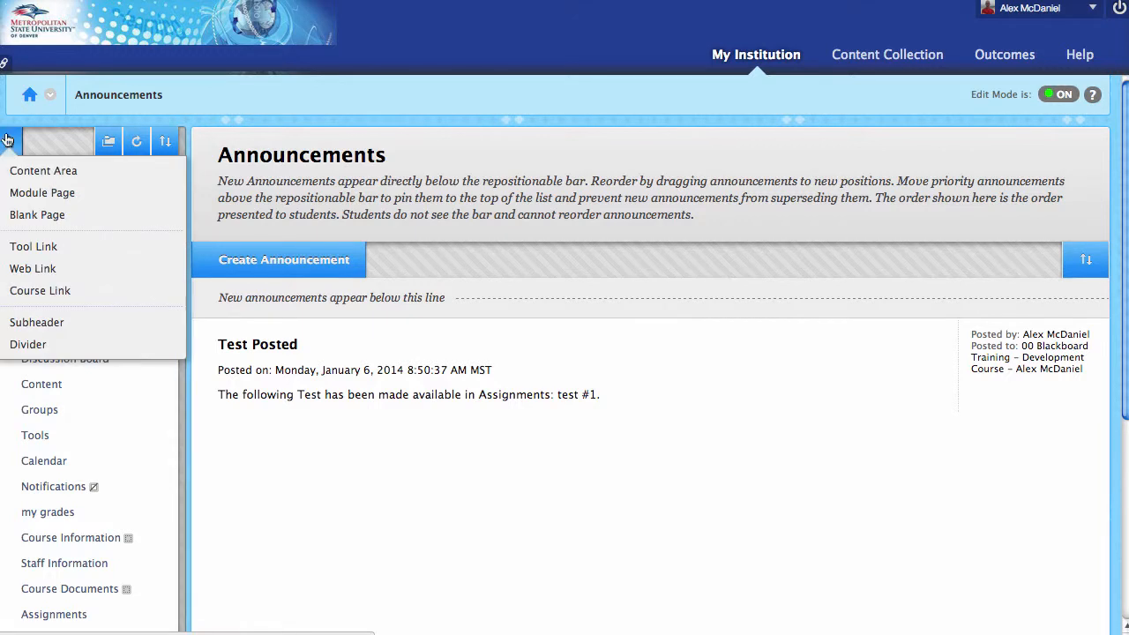
click(44, 170)
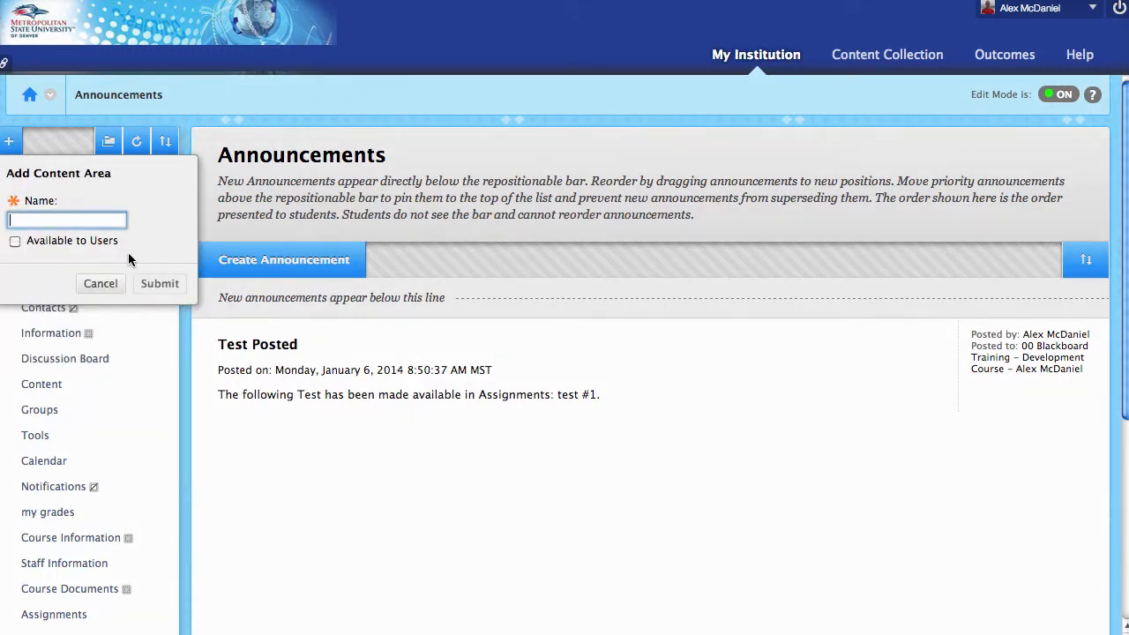
text(Meetings)
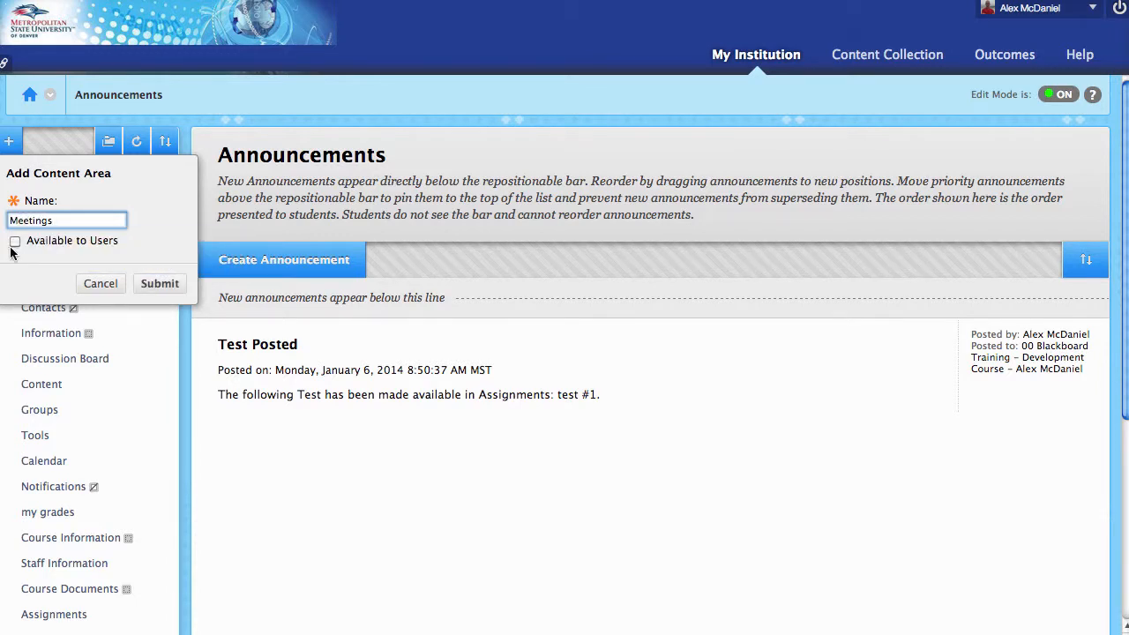
click(177, 290)
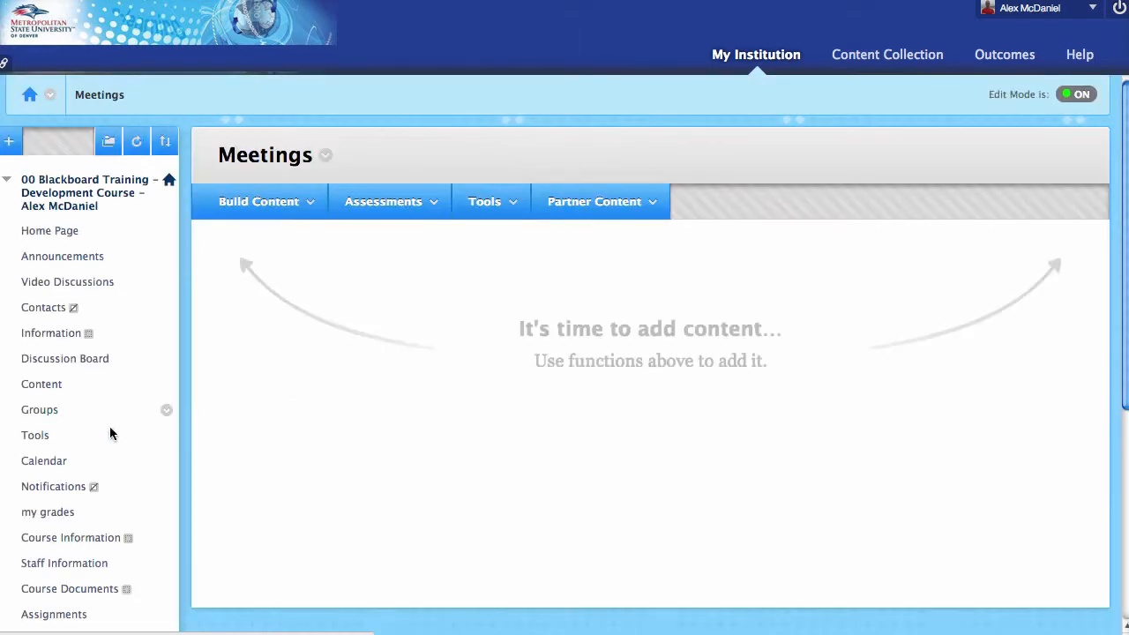
Go to Blackboard Collaborate through Meetings' Tools and begin a new session with Create Session.
click(485, 202)
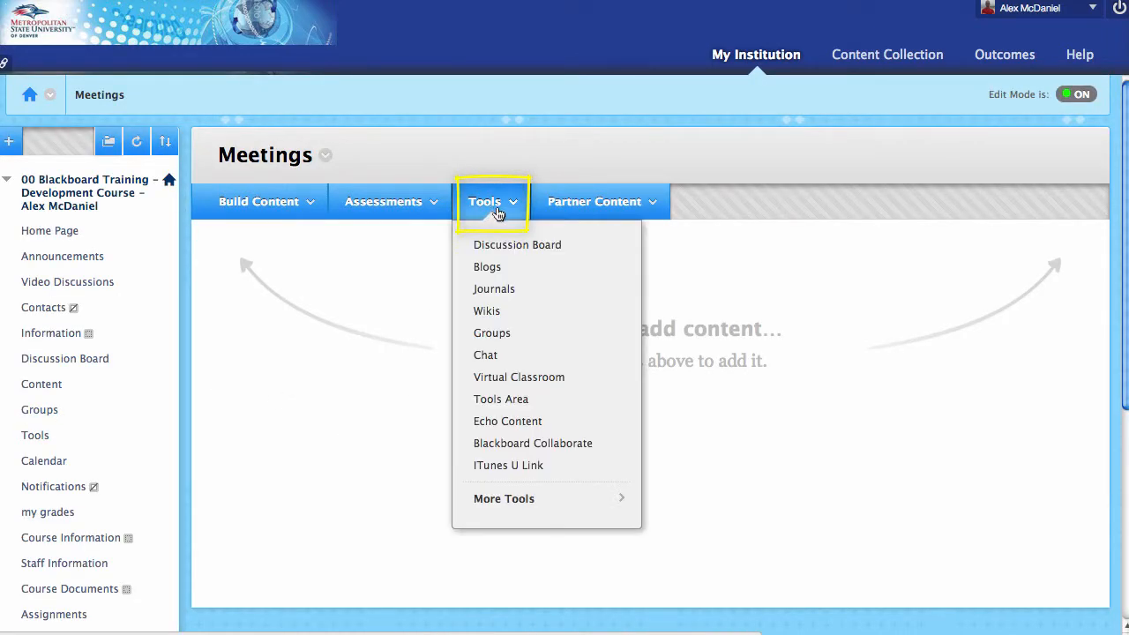
click(598, 449)
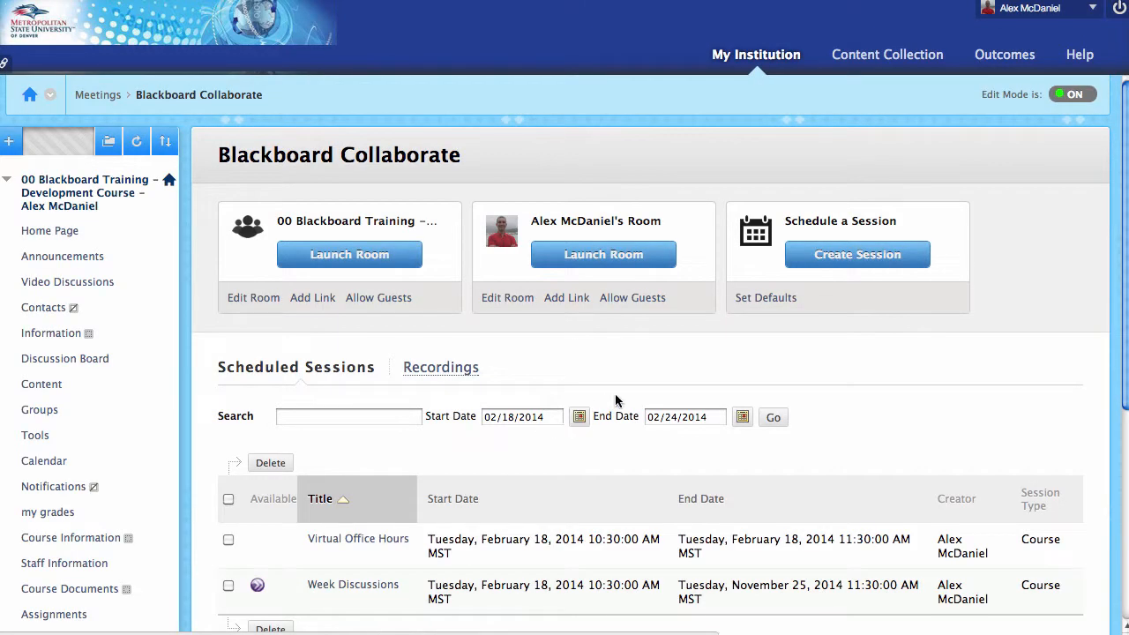
click(849, 261)
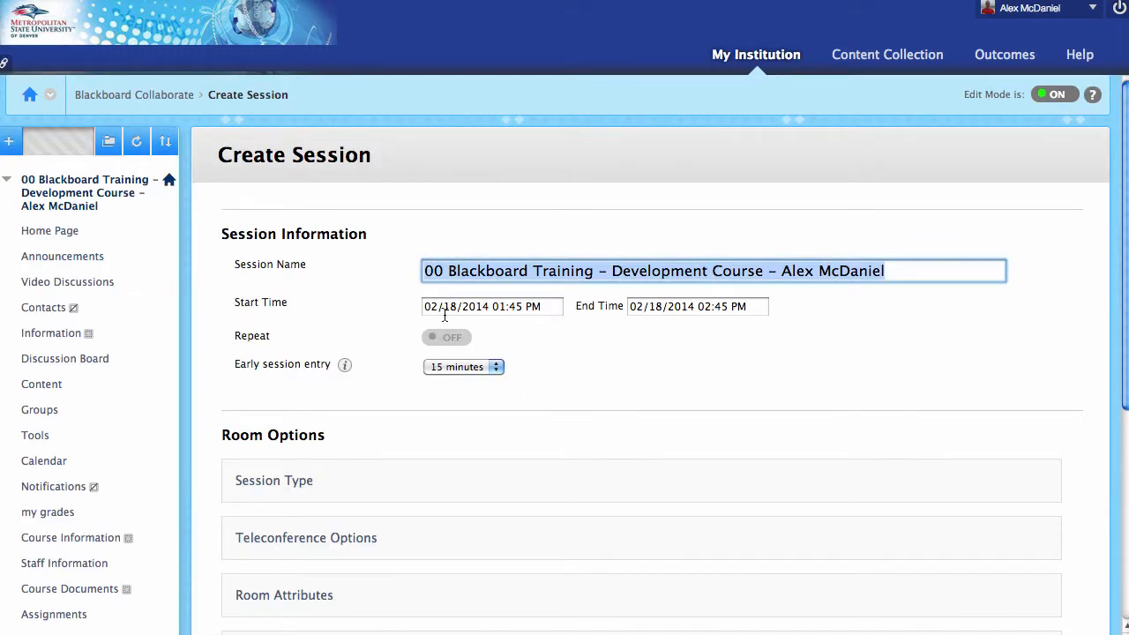
Set both start and end dates to 02/25/2014, 01:45–02:45 PM, with Repeat left off.
click(463, 313)
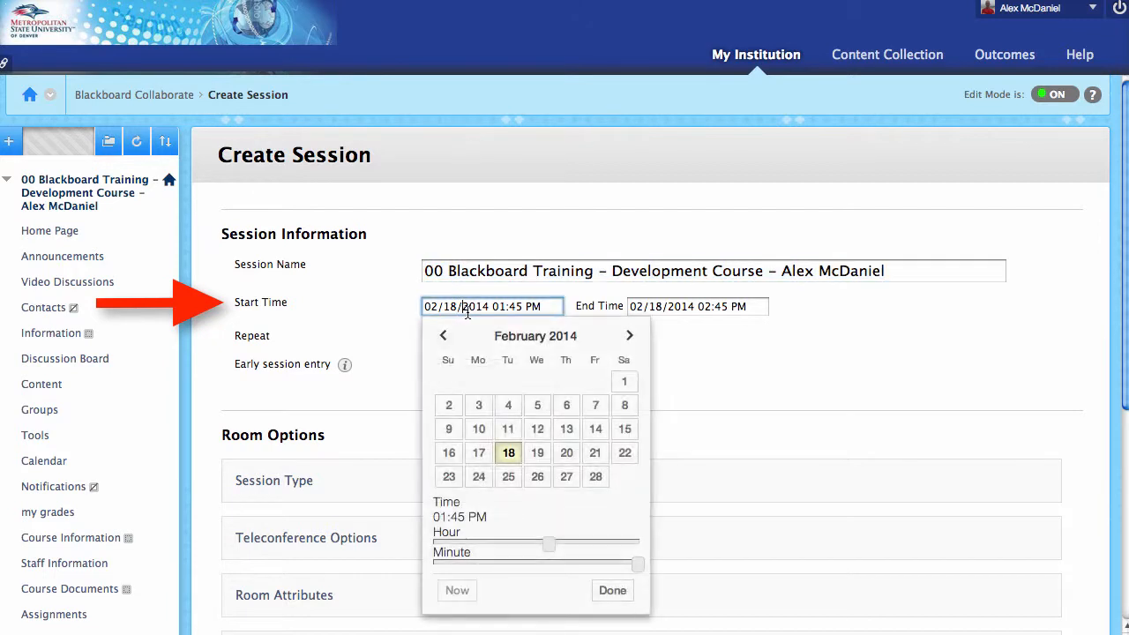
click(507, 481)
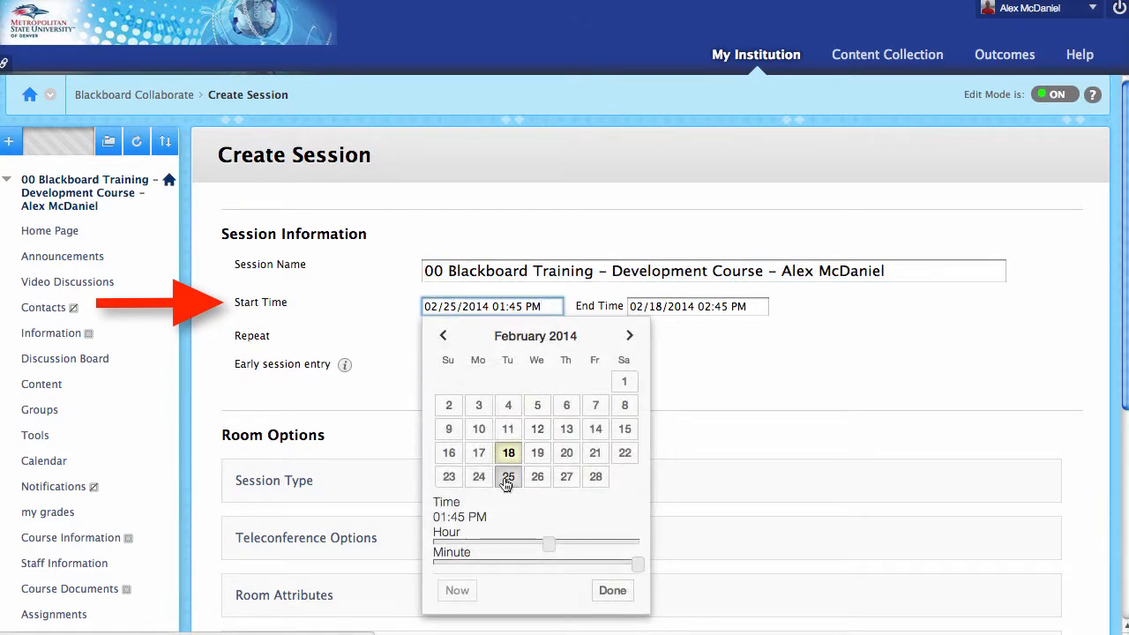
click(609, 589)
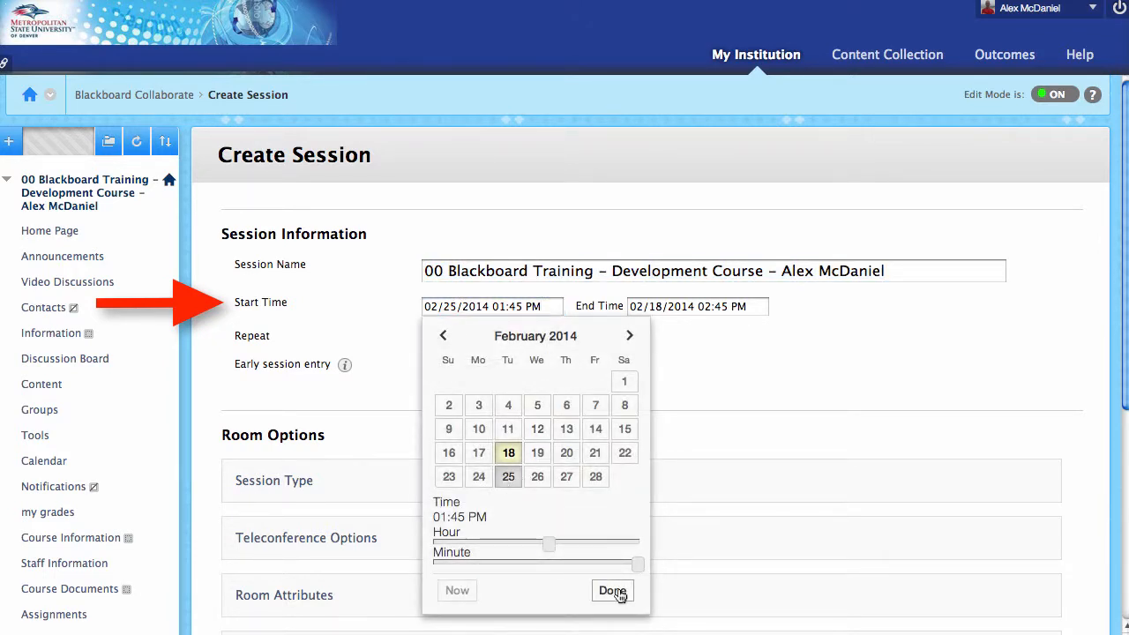
click(660, 309)
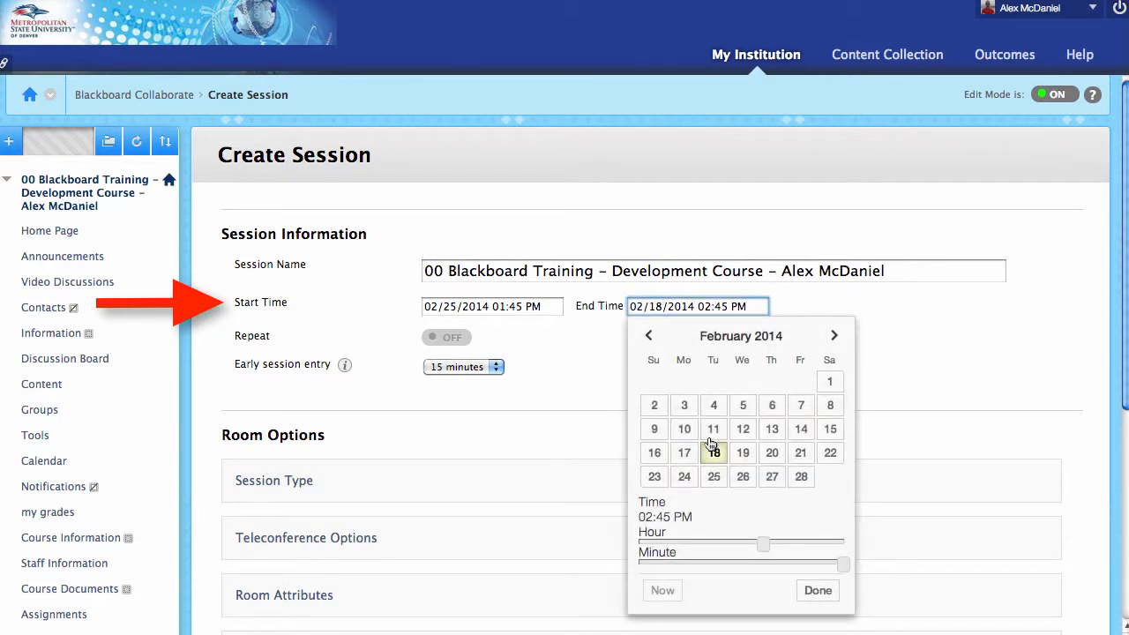
click(715, 476)
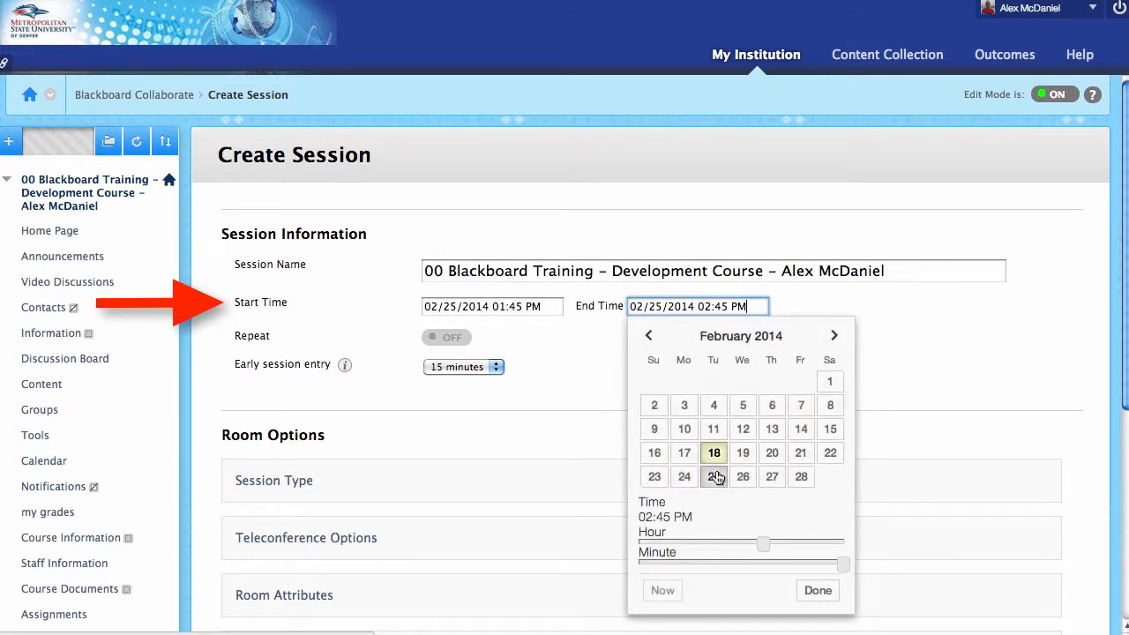
click(819, 590)
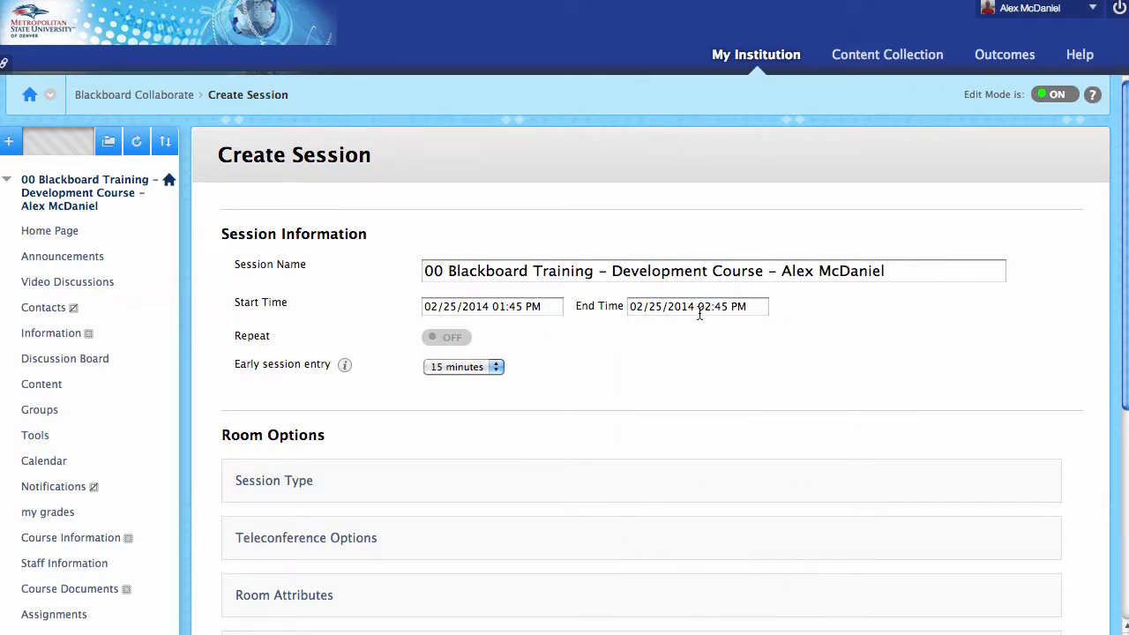
click(450, 338)
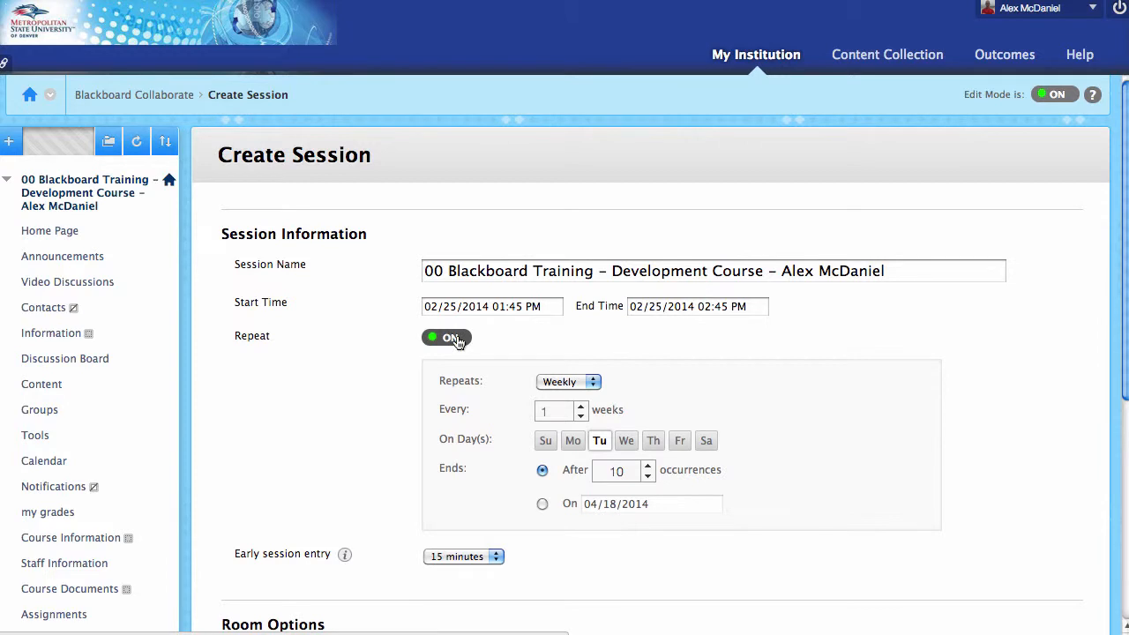
click(455, 340)
Switch Teleconference Options to Use built-in, keeping Course as the session type.
scroll(374, 372, down, 1)
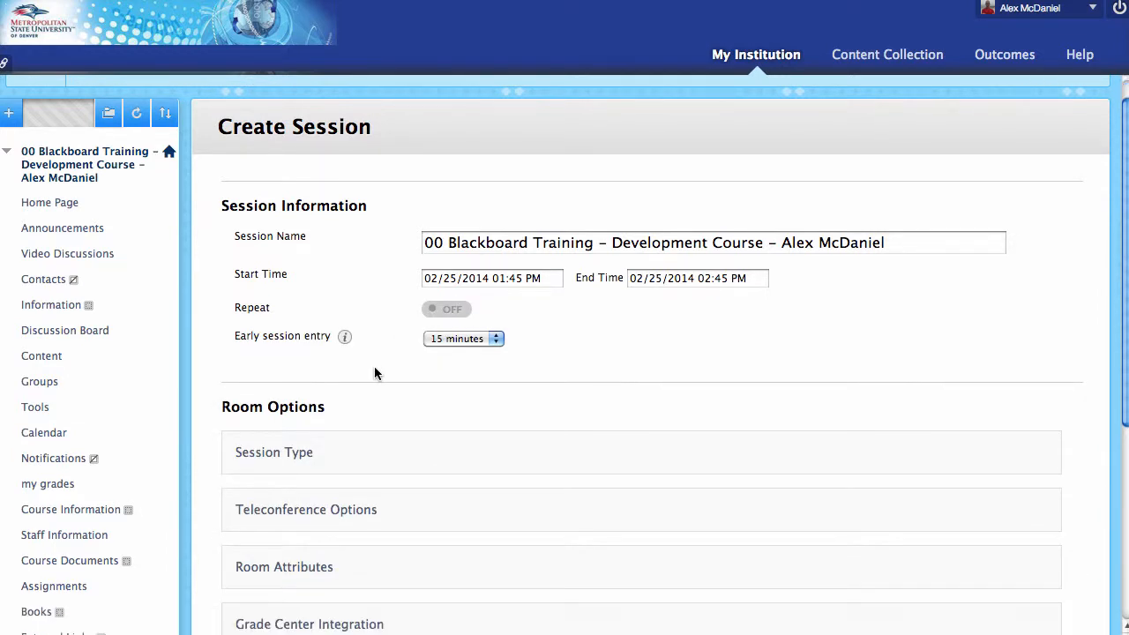
scroll(481, 358, down, 2)
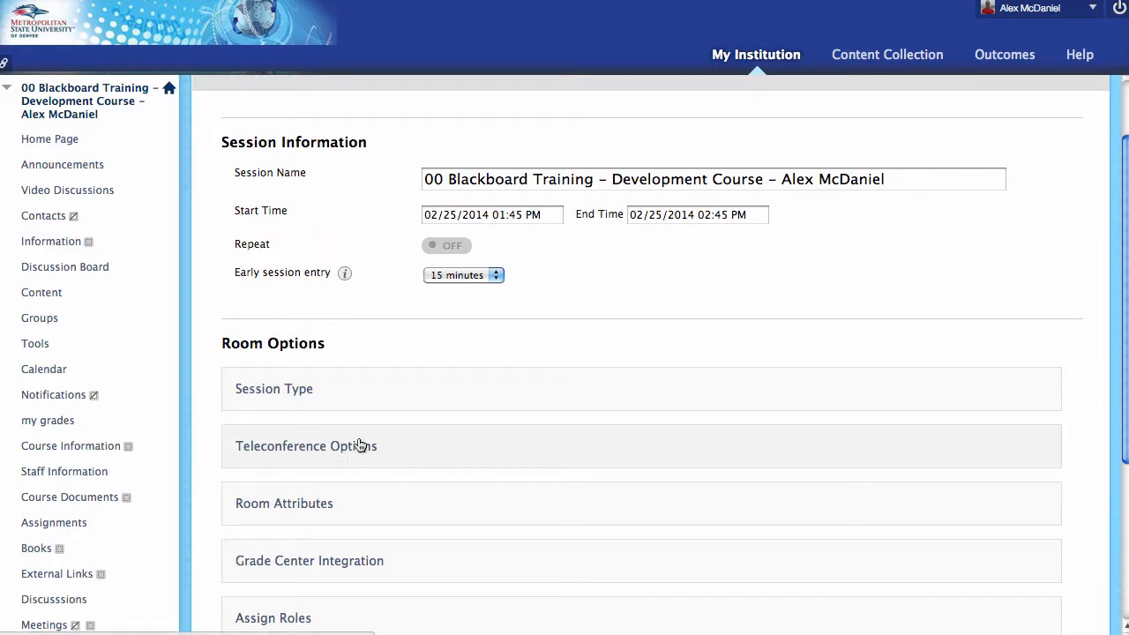
click(359, 395)
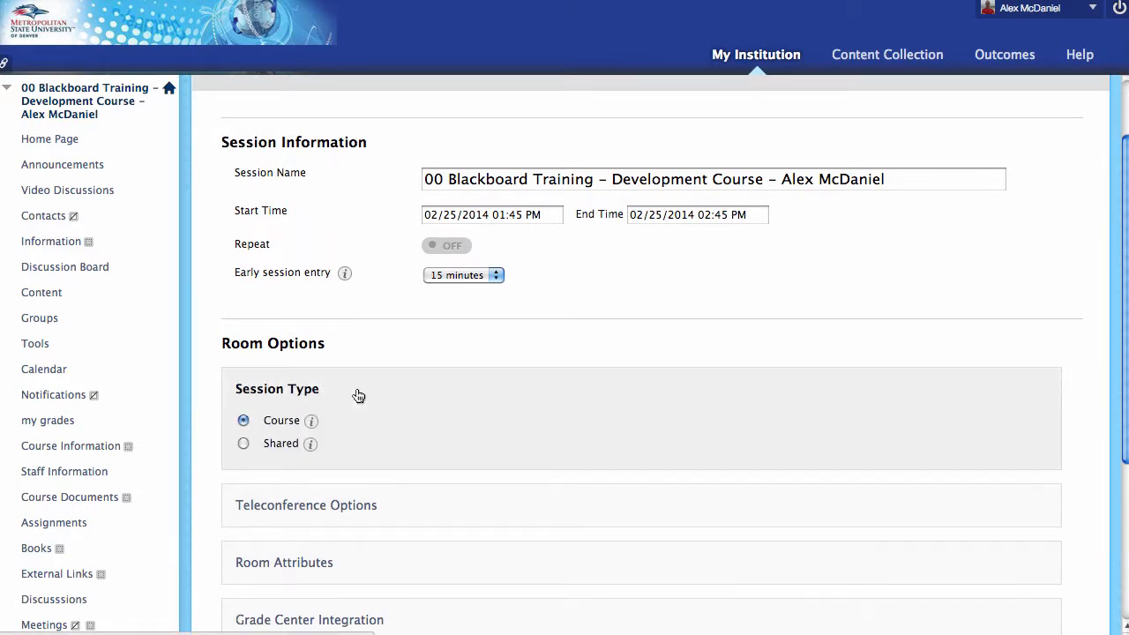
click(331, 394)
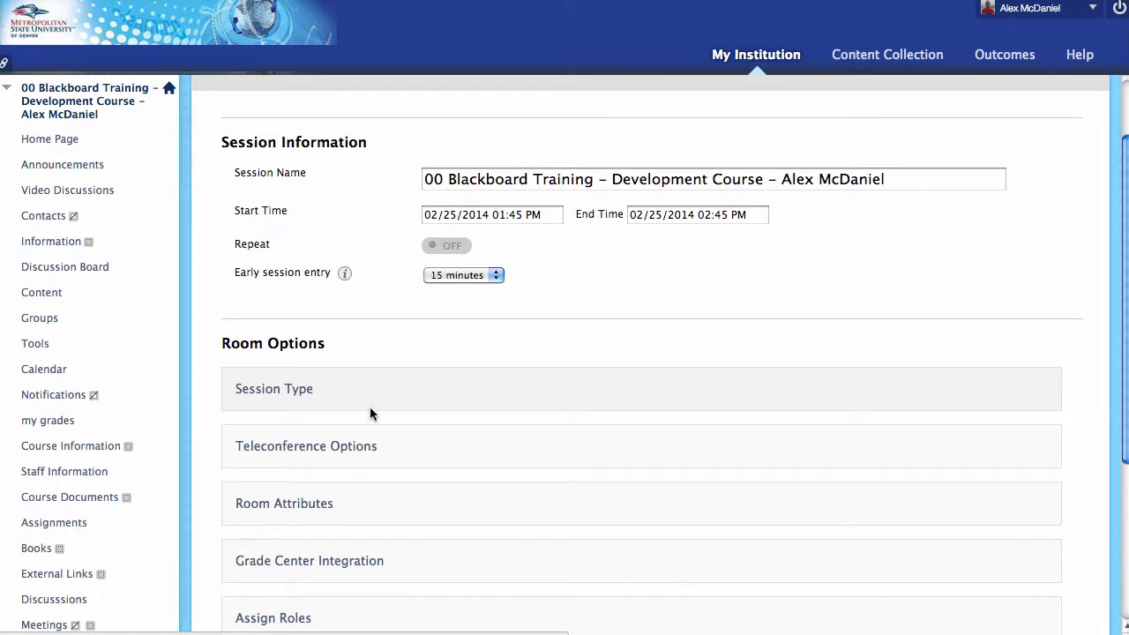
click(391, 456)
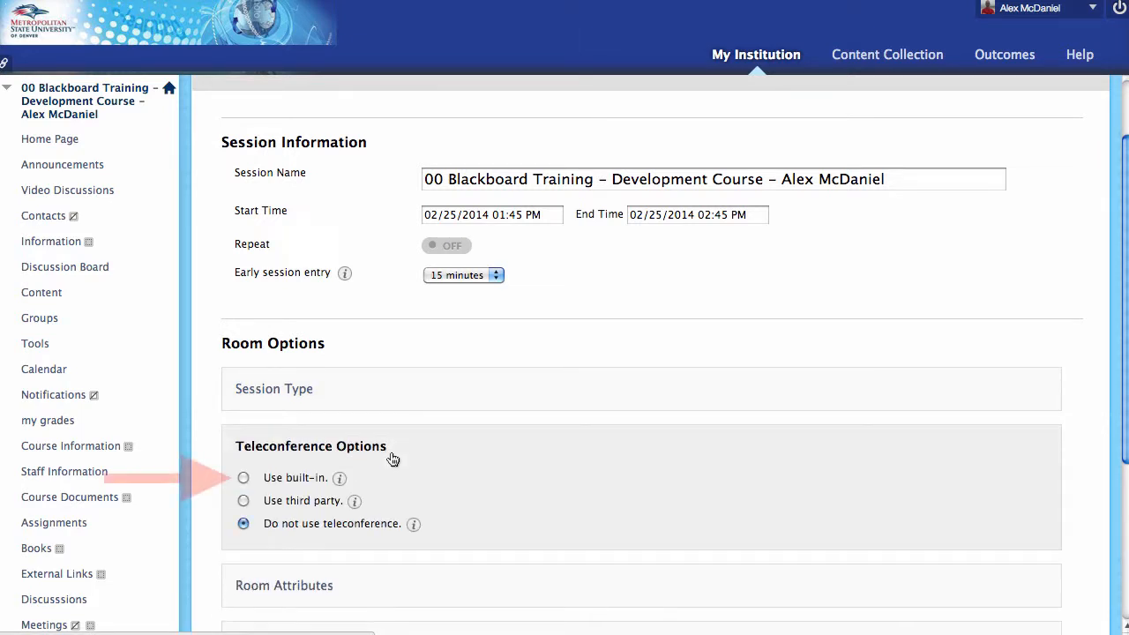
click(243, 478)
scroll(221, 485, down, 1)
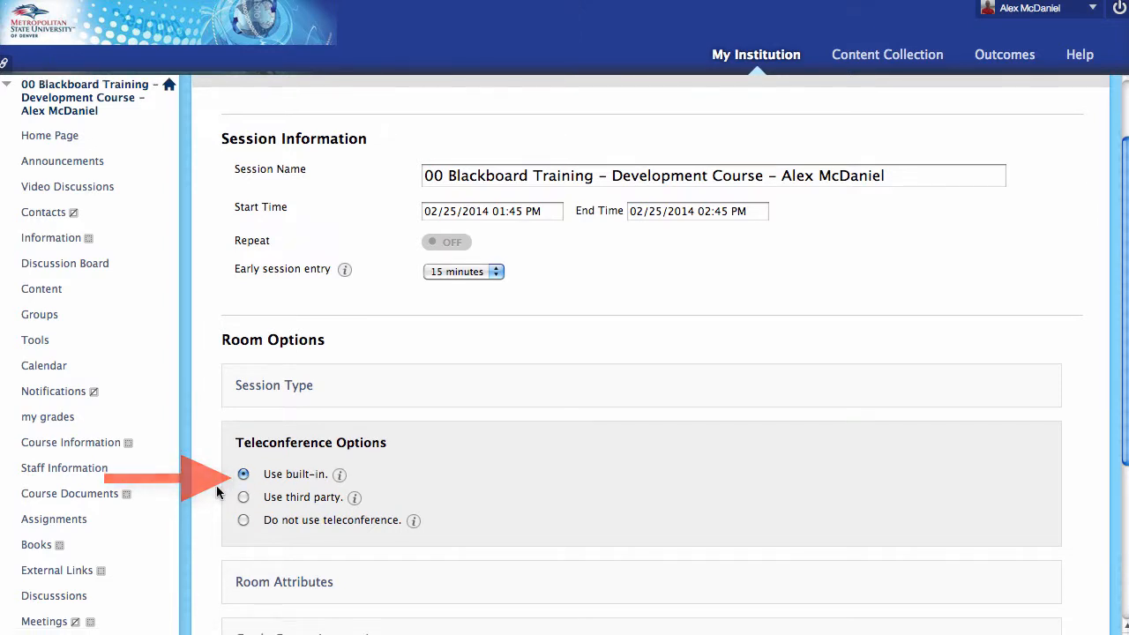
scroll(219, 489, down, 3)
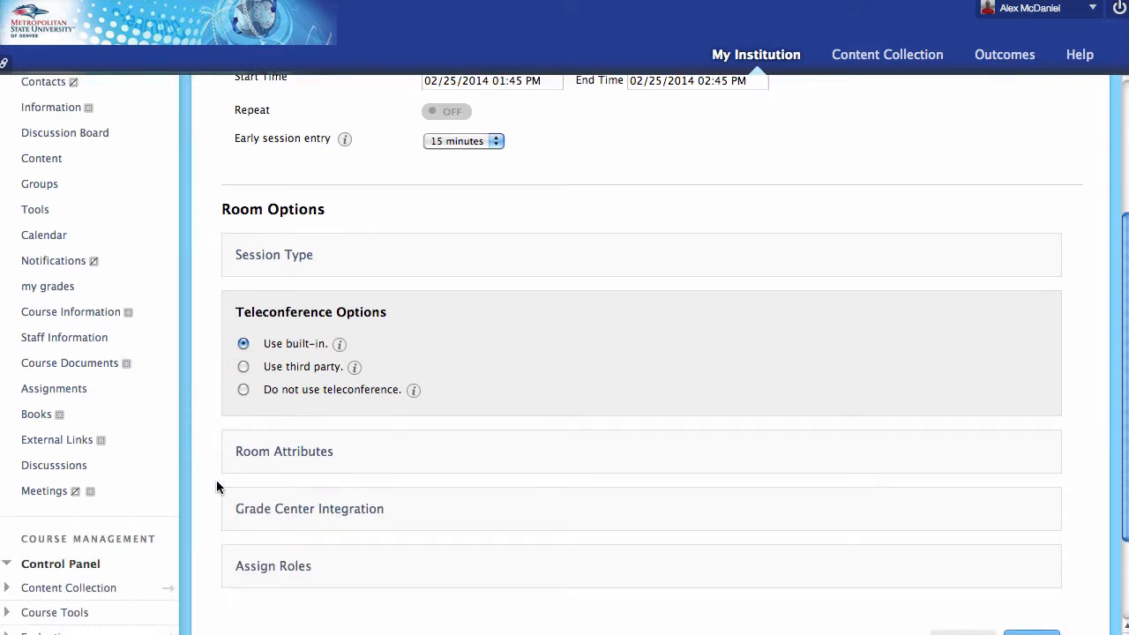
click(364, 313)
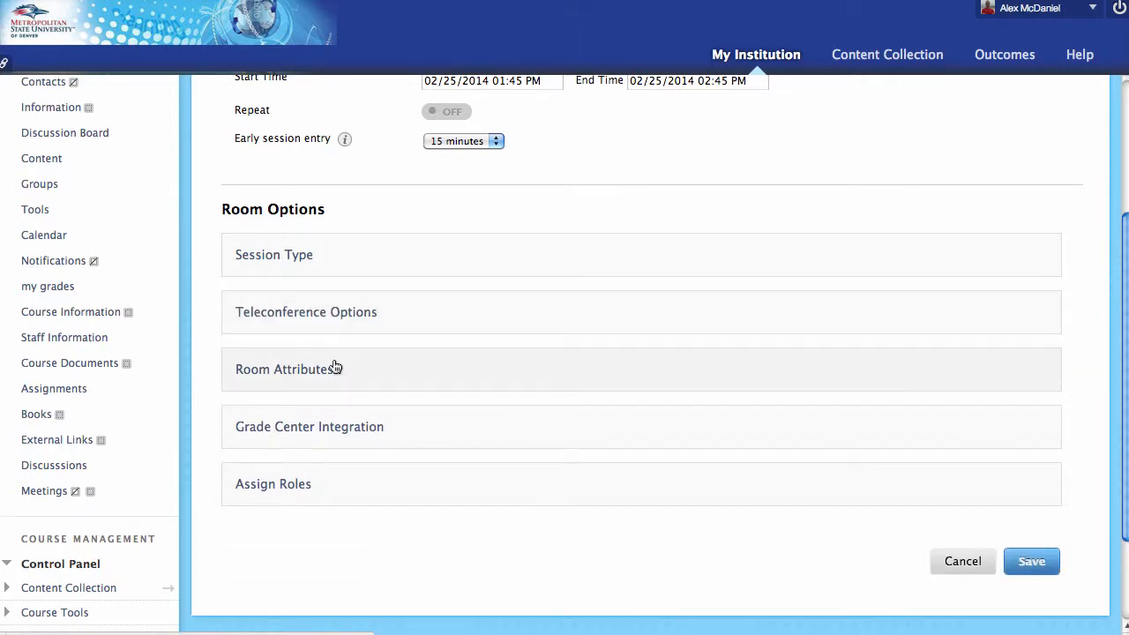
In Room Attributes, keep maximum simultaneous talkers and maximum cameras at 3.
click(353, 377)
scroll(542, 377, down, 3)
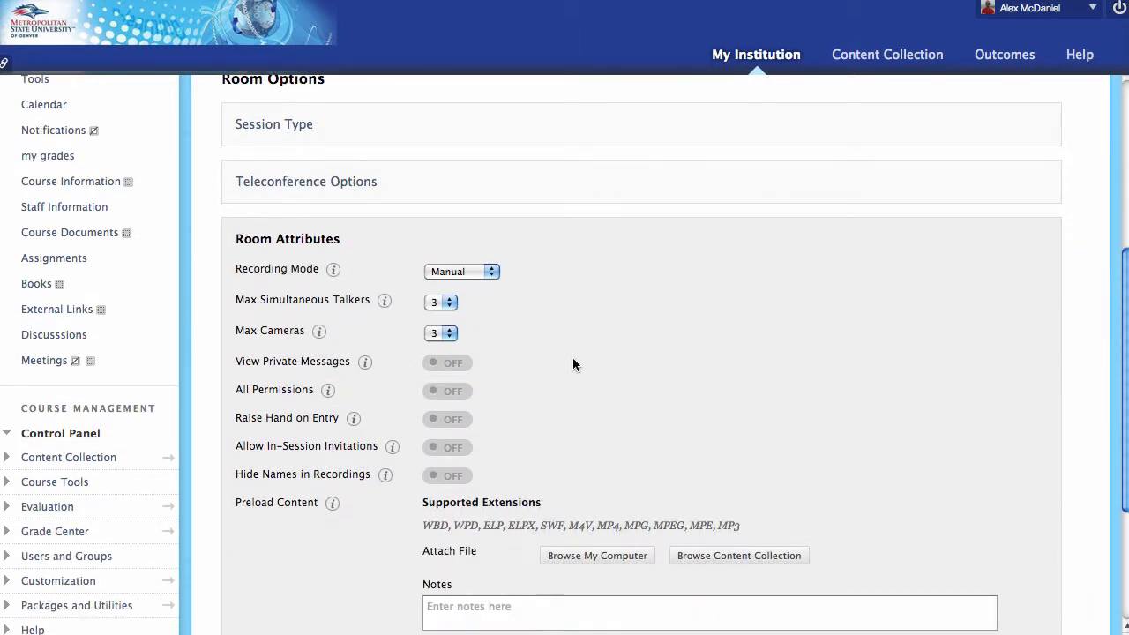
click(449, 304)
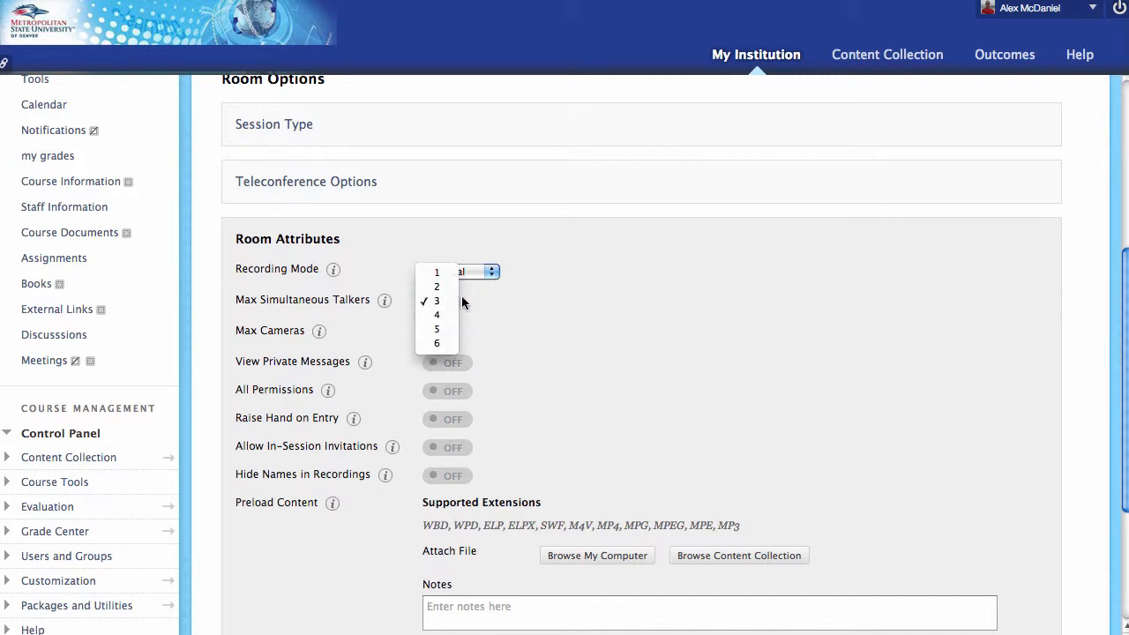
click(572, 324)
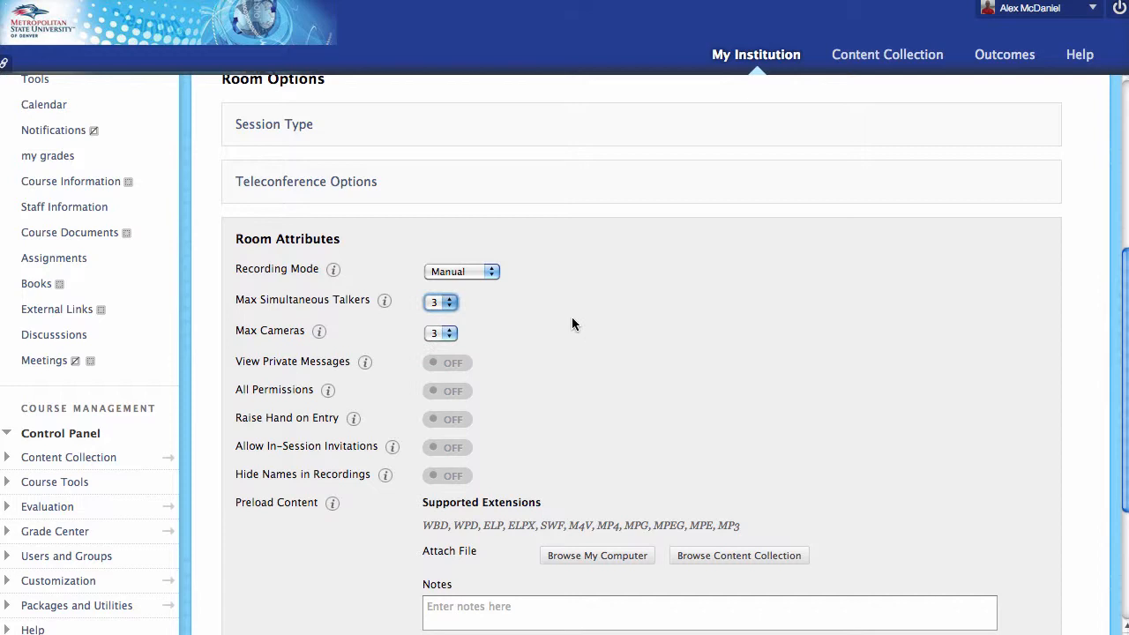
click(447, 331)
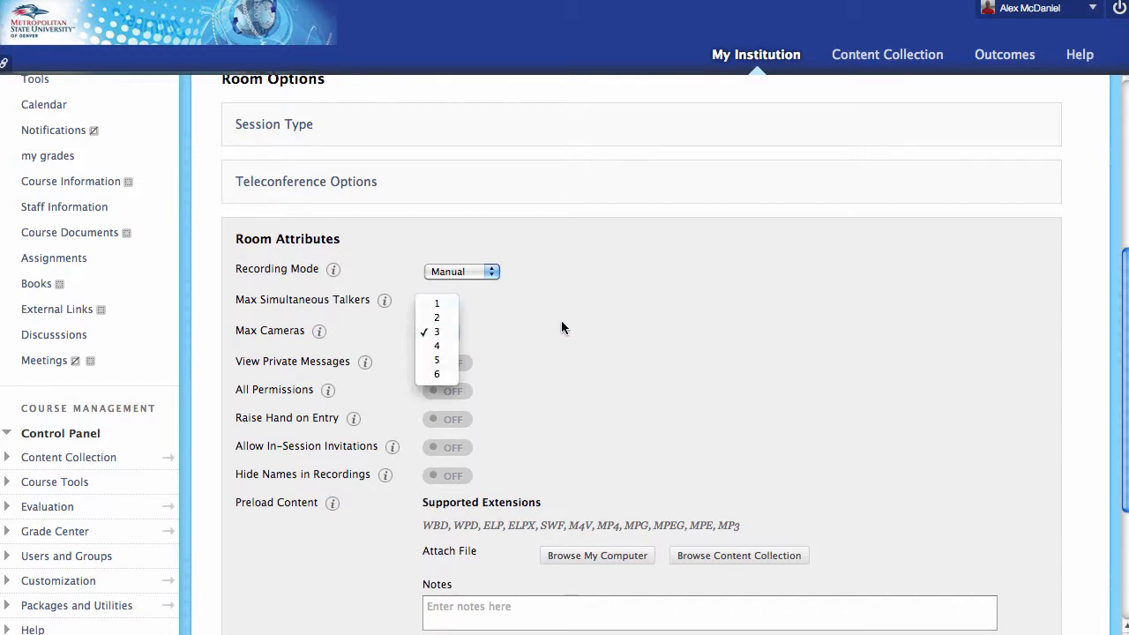
click(560, 320)
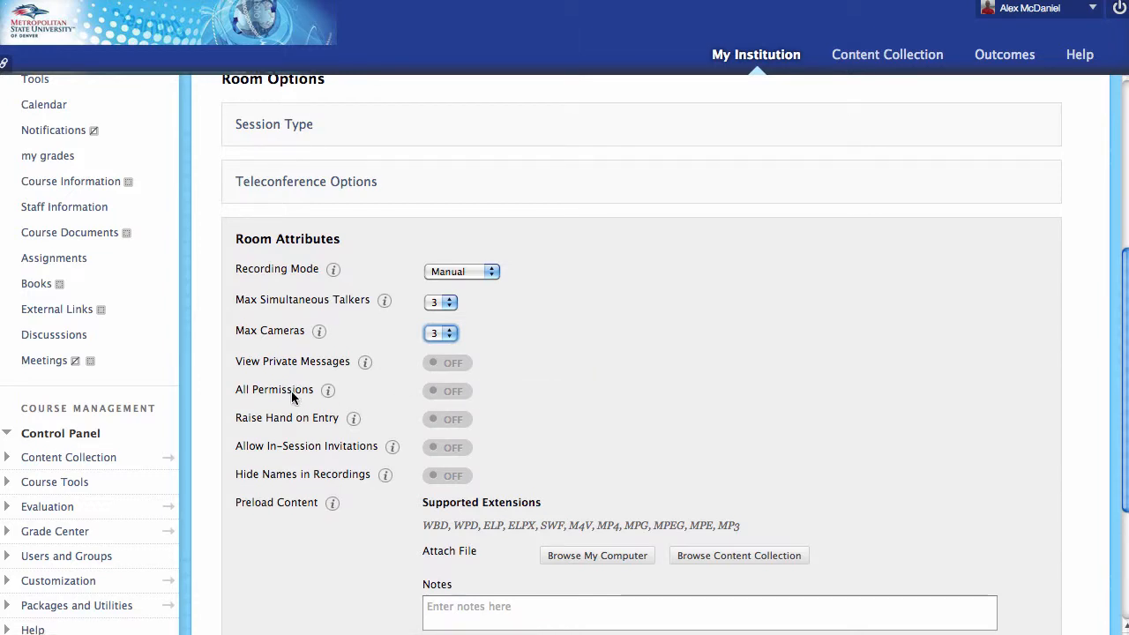
Turn on Raise Hand on Entry and Allow In-Session Invitations.
click(459, 430)
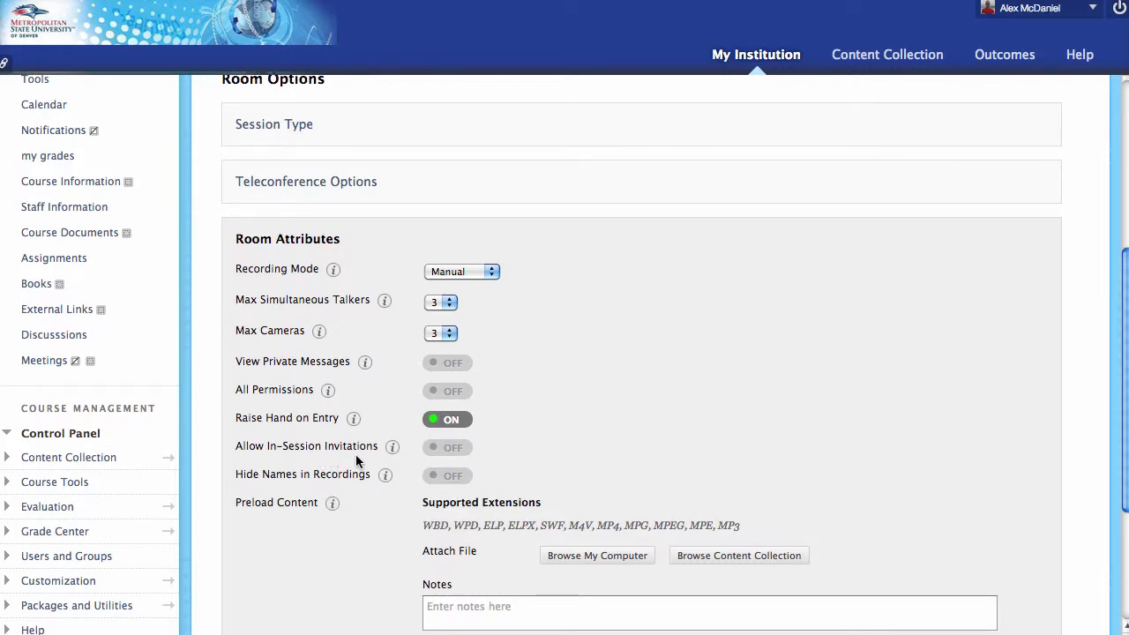
click(463, 451)
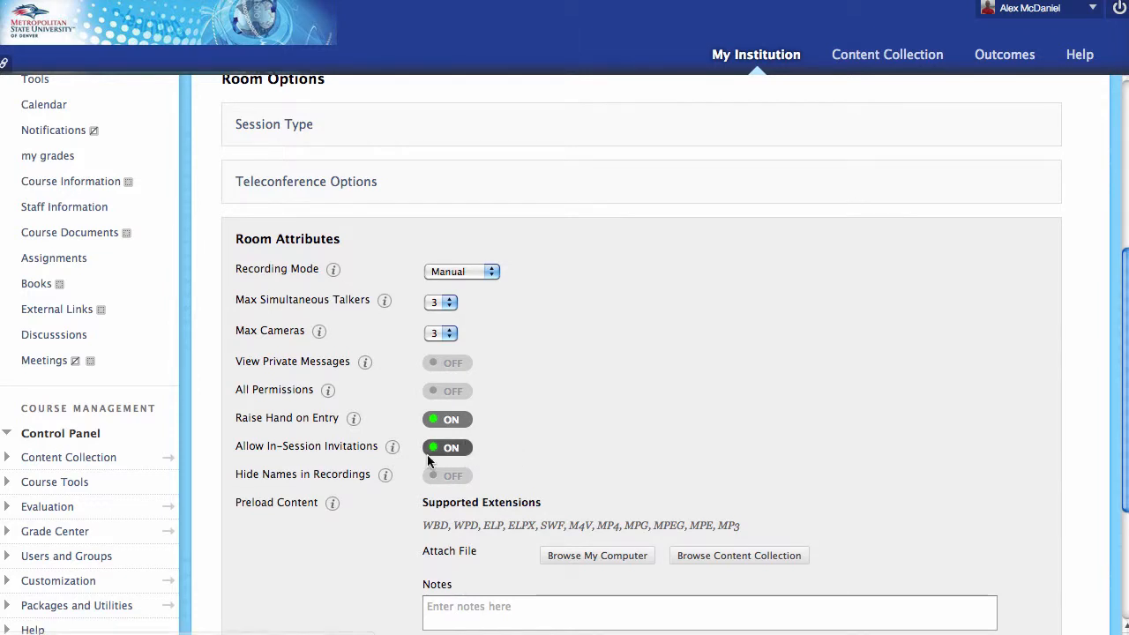
scroll(363, 553, down, 2)
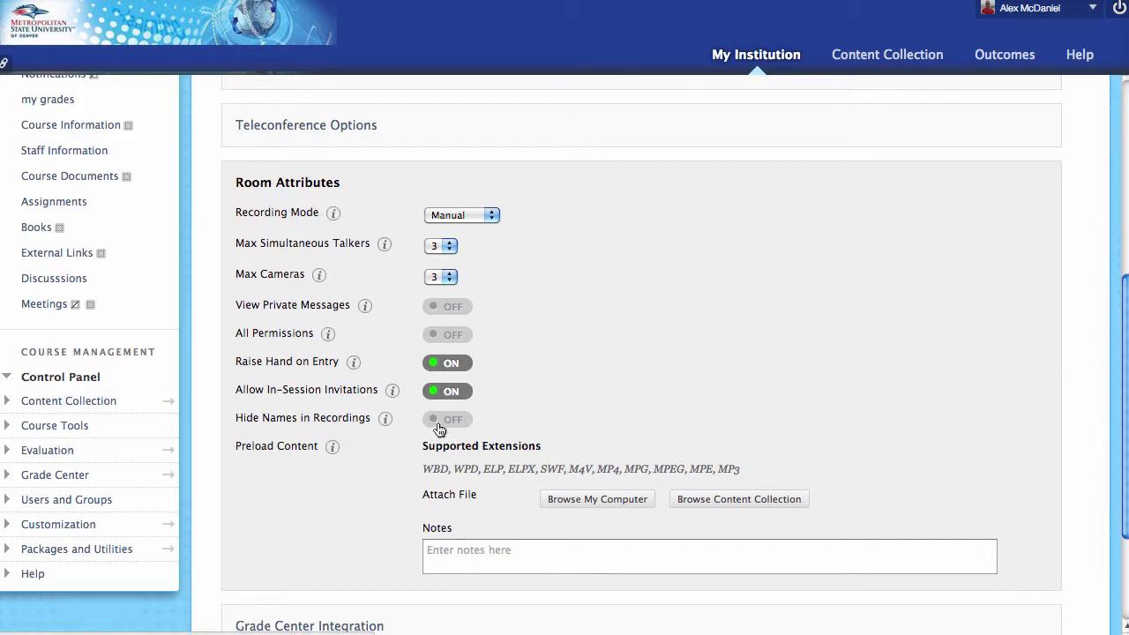
scroll(362, 464, down, 3)
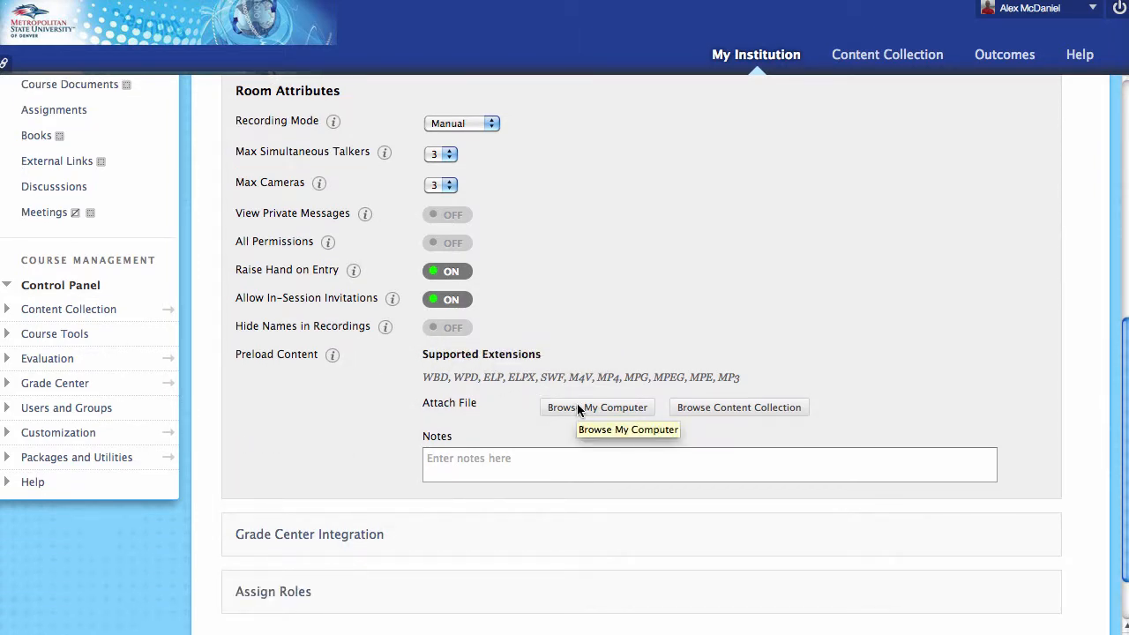
scroll(521, 421, down, 3)
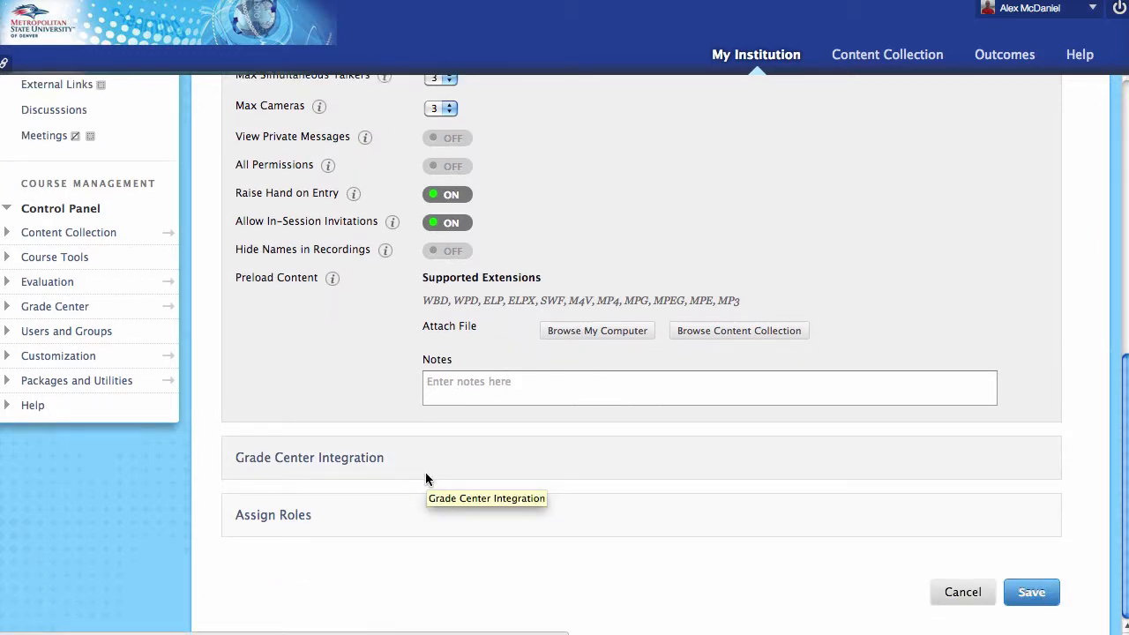
Set Assign Roles to 'All users join as participants' and save the session.
click(371, 522)
scroll(458, 514, down, 1)
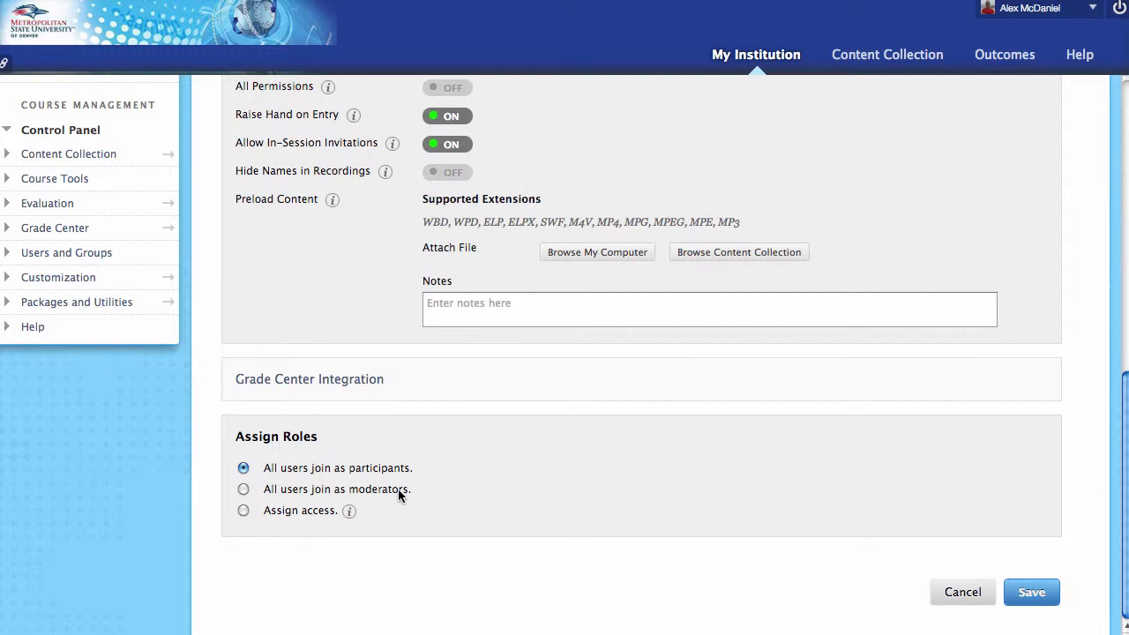
click(244, 511)
scroll(276, 542, down, 1)
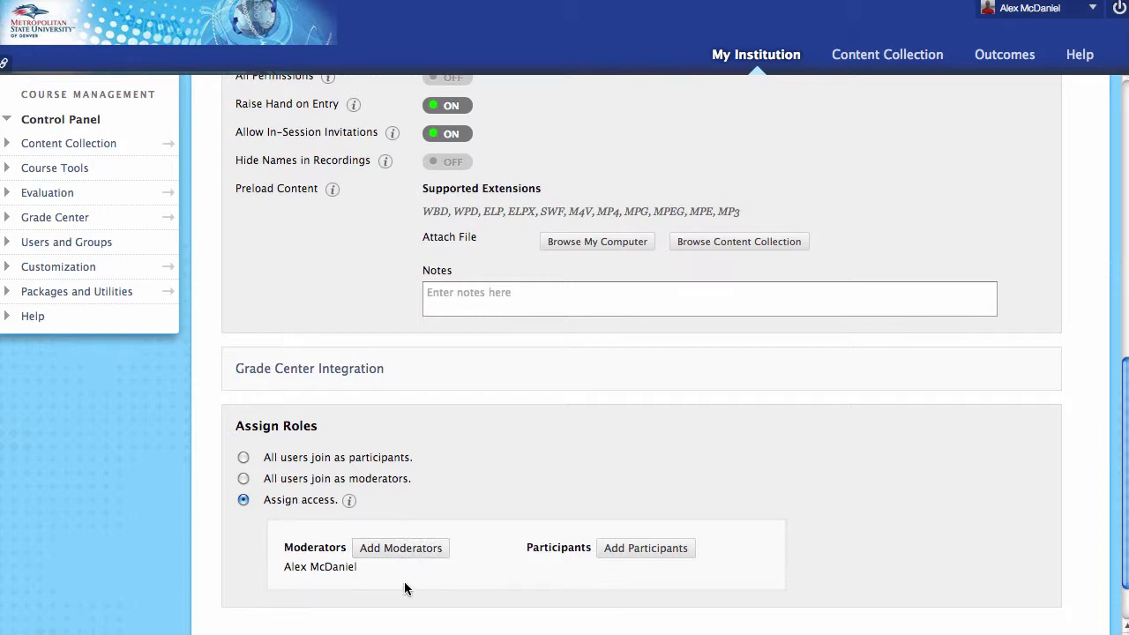
click(247, 459)
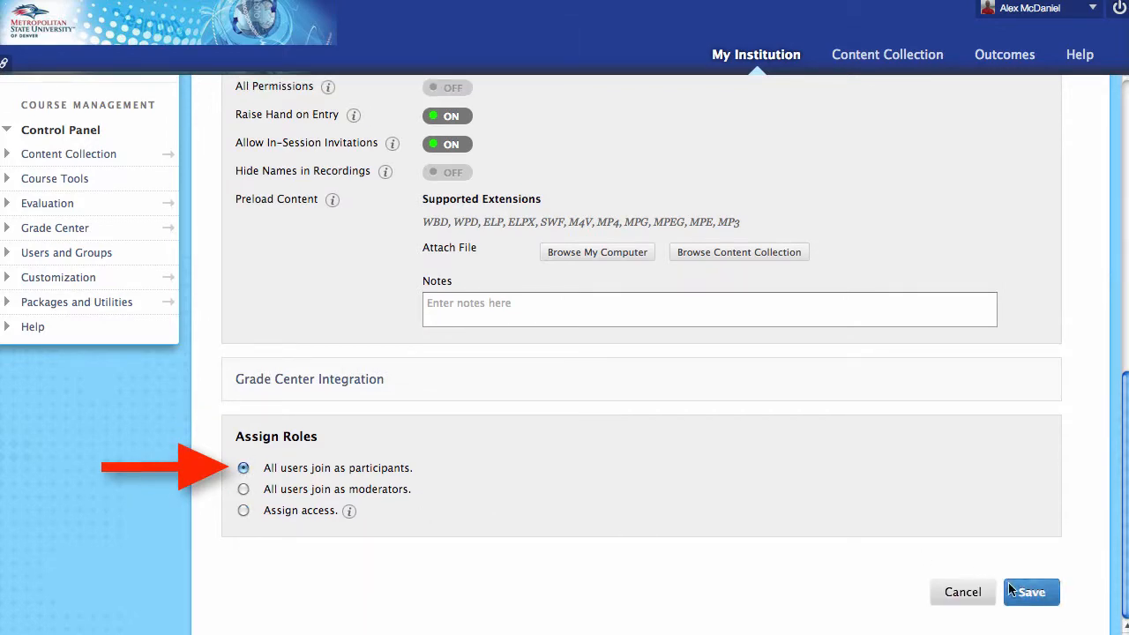
click(1048, 603)
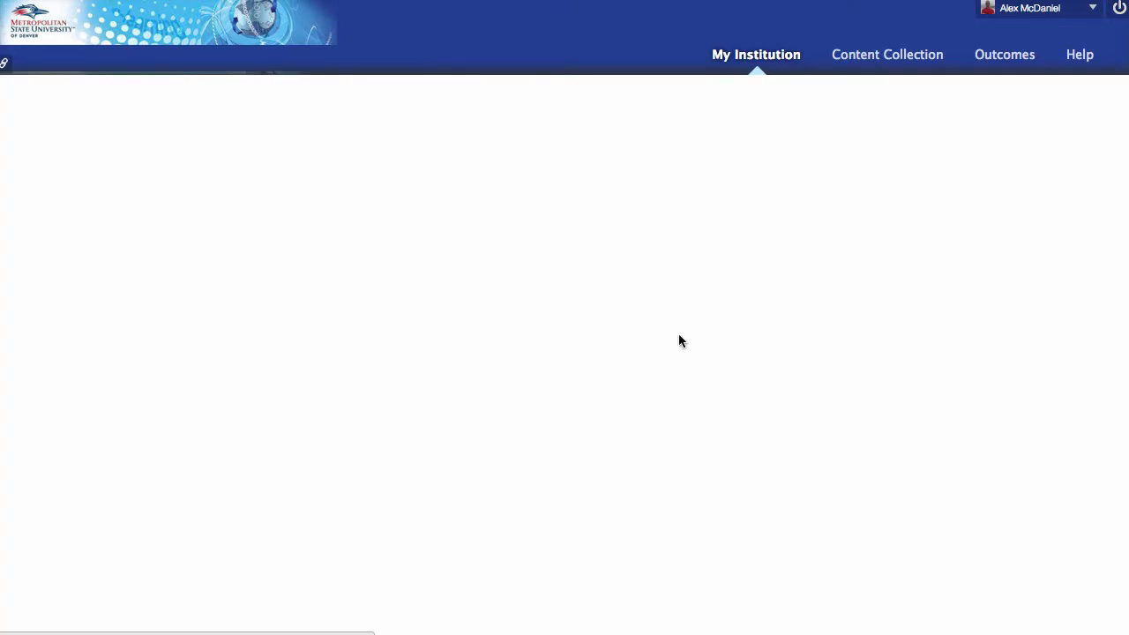
Start another scheduled session, name it 'Our Meeting', and save it.
scroll(439, 390, down, 5)
scroll(447, 391, up, 3)
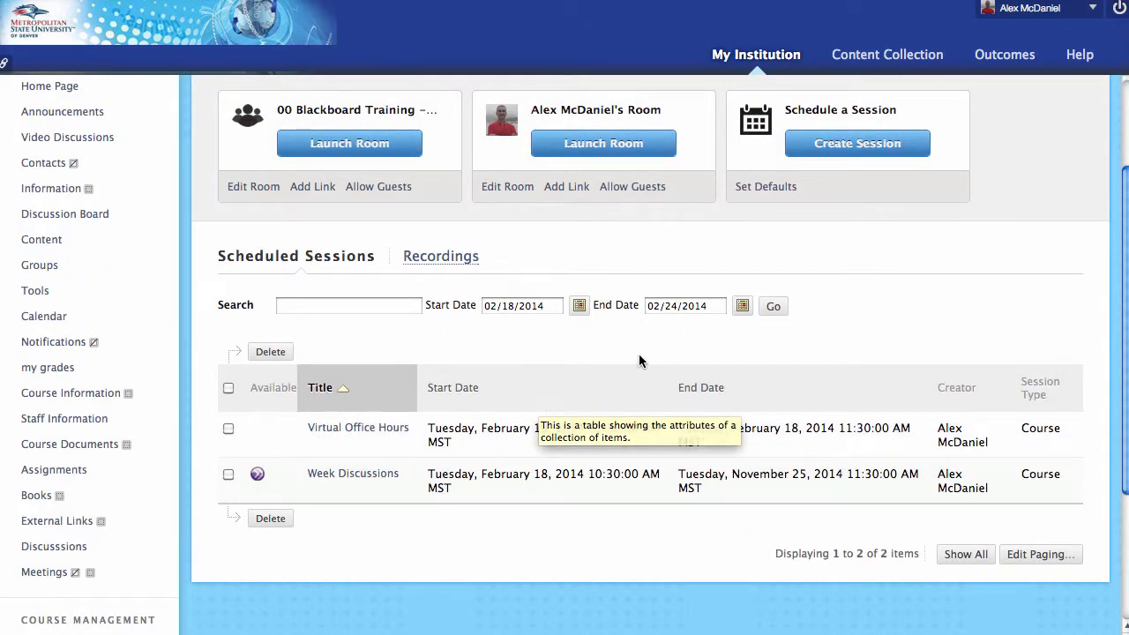
scroll(750, 290, up, 2)
click(877, 234)
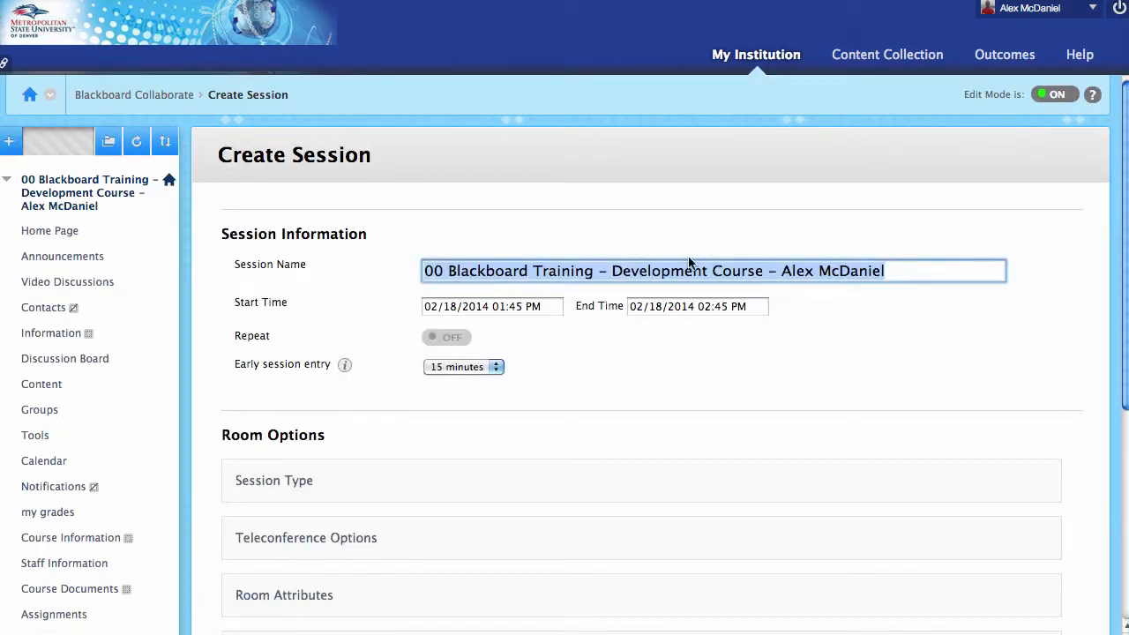
text(O)
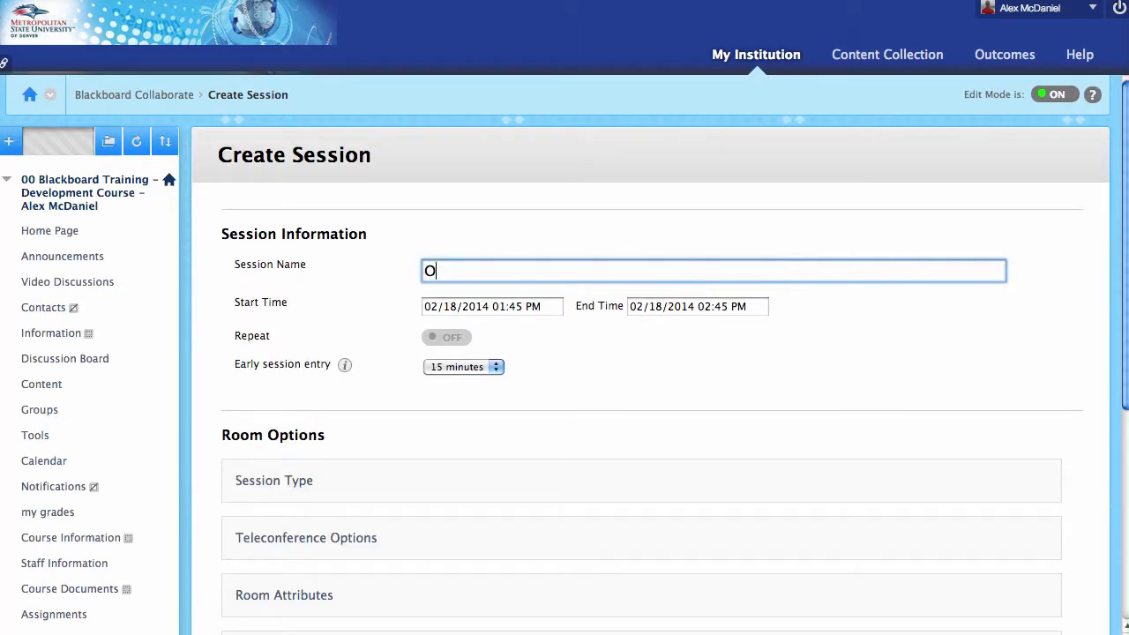
text(ur Meeting)
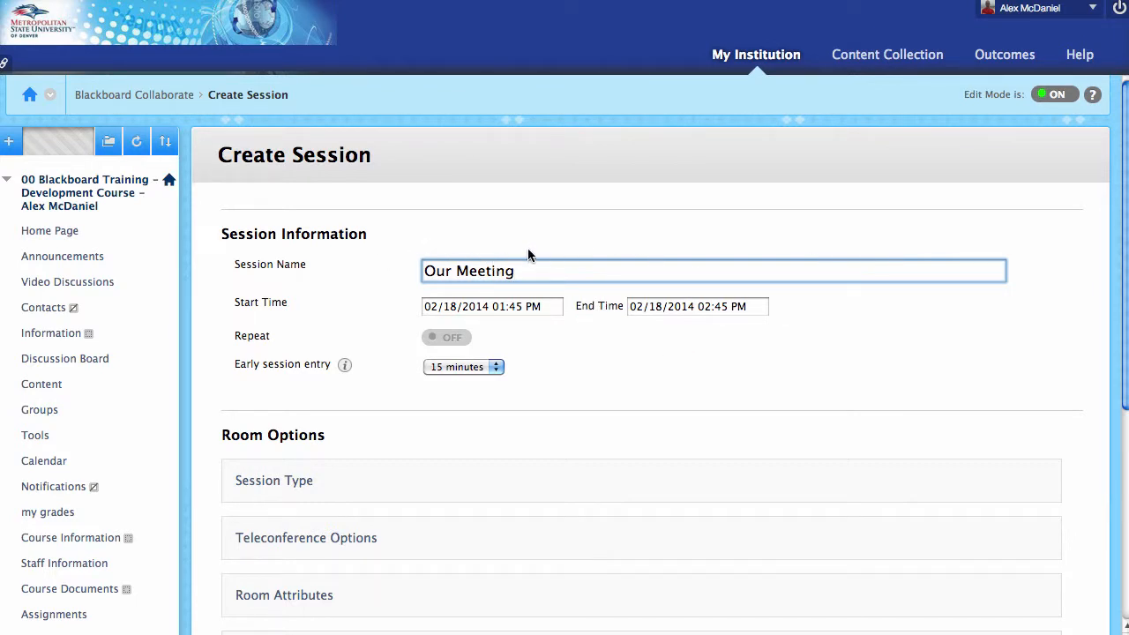
scroll(547, 313, down, 3)
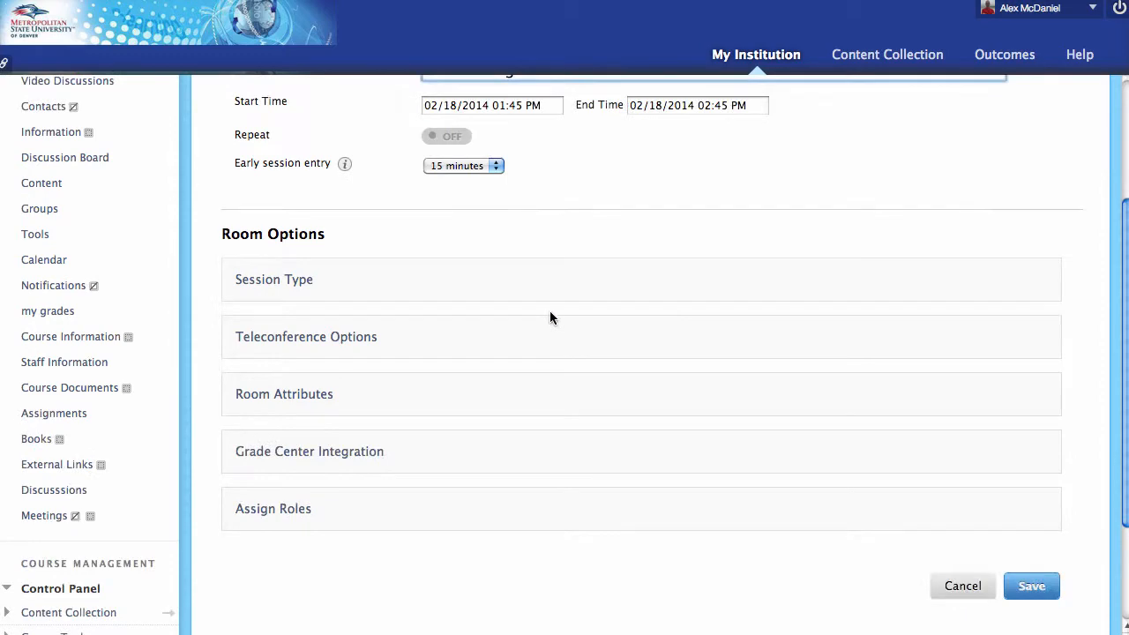
click(1033, 585)
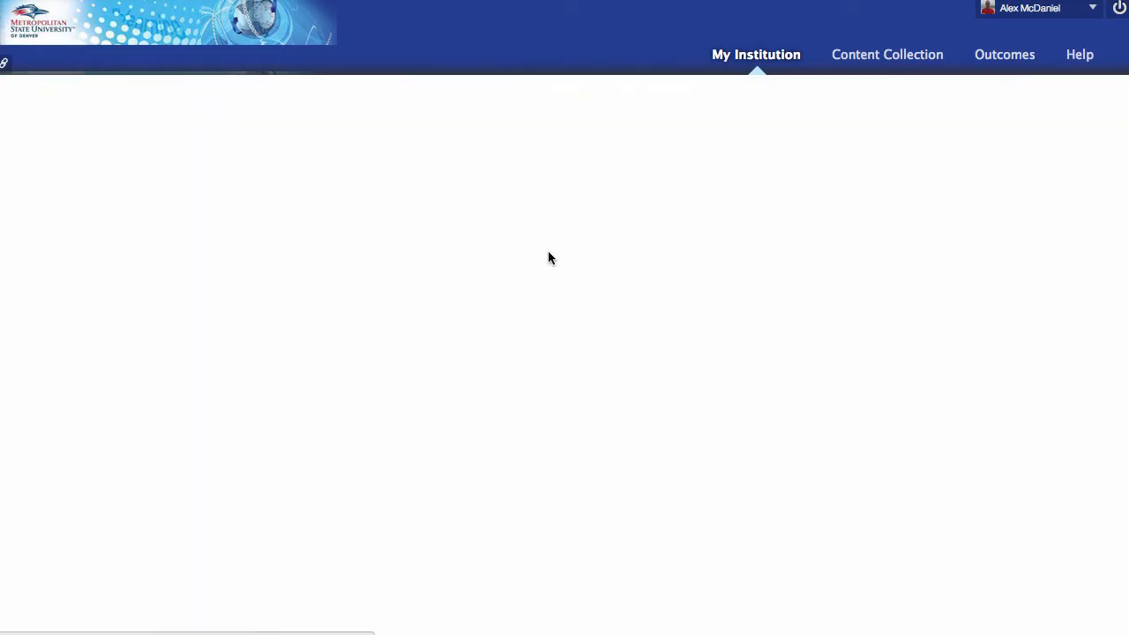
Open the Allow Guests dialog from the Our Meeting row's options menu.
scroll(721, 390, down, 2)
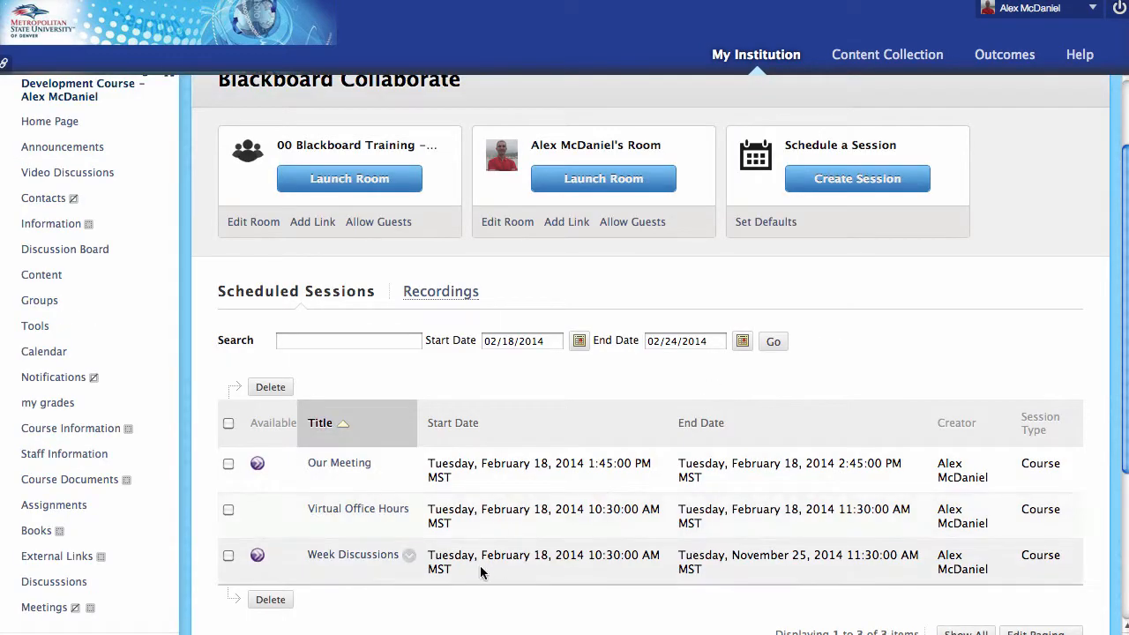
scroll(382, 470, down, 1)
click(382, 463)
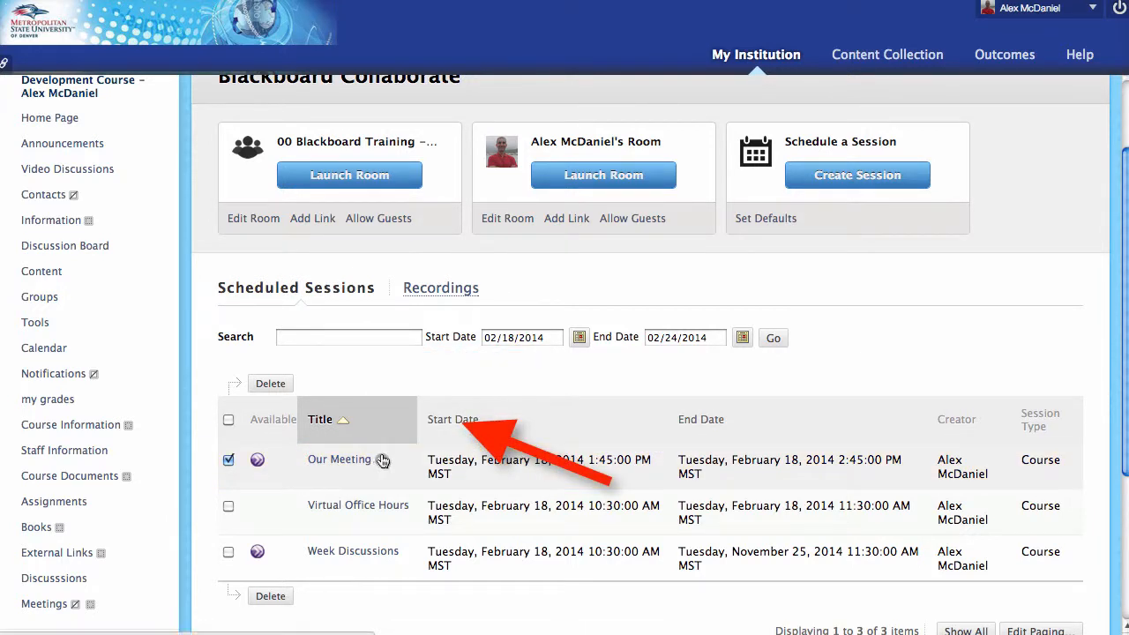
click(381, 462)
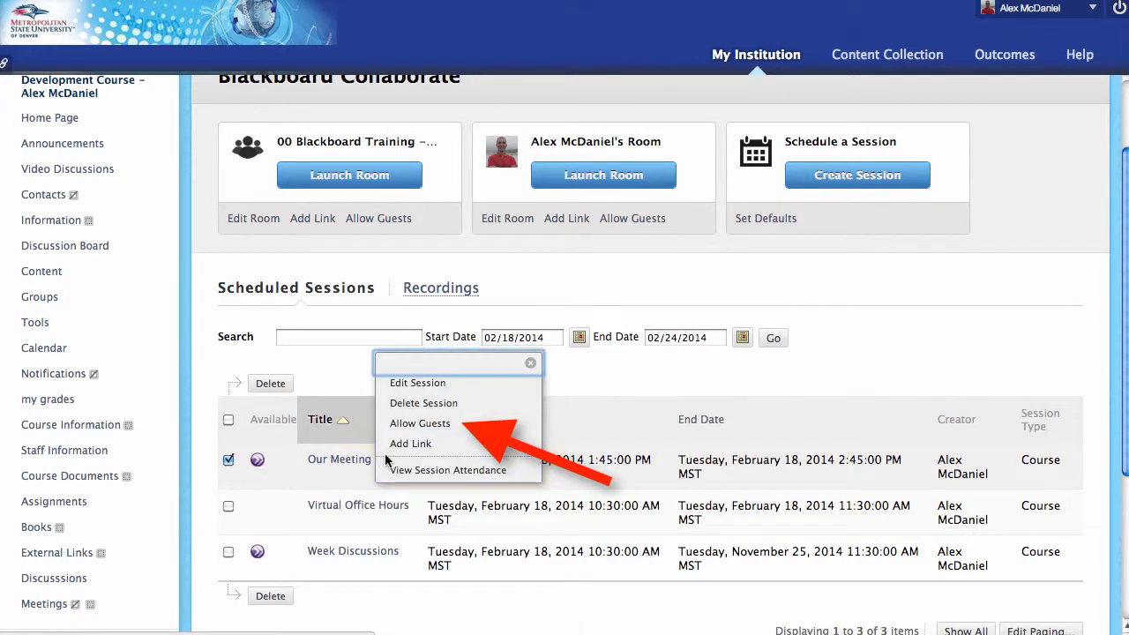
click(458, 424)
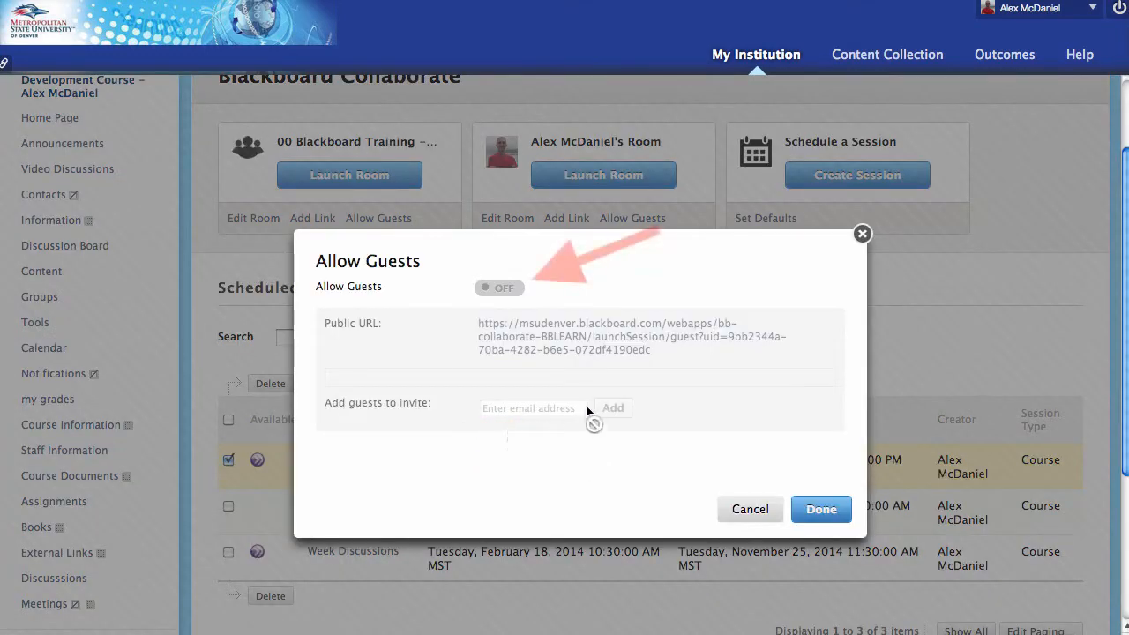
Turn Allow Guests on and add the guest's e-mail address to the invite list.
click(507, 299)
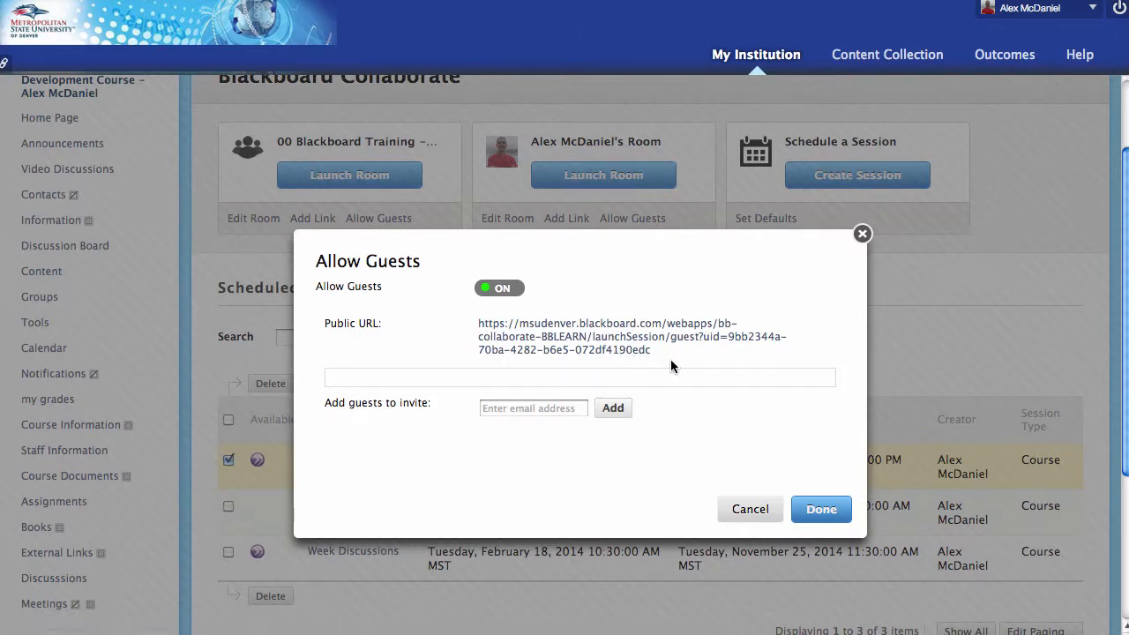
click(549, 406)
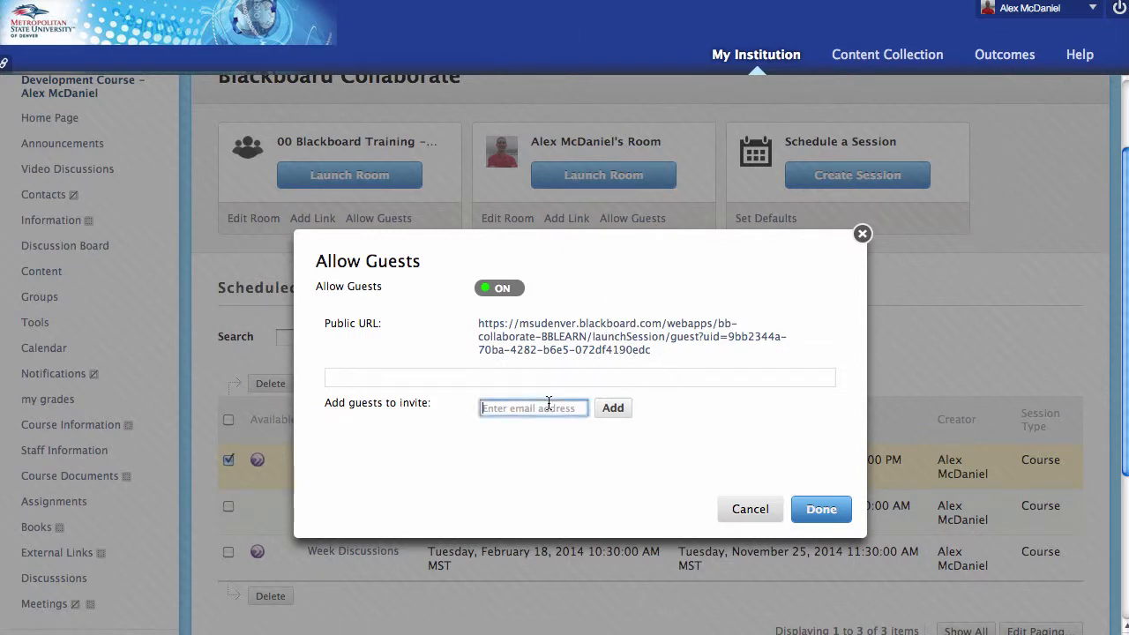
click(613, 408)
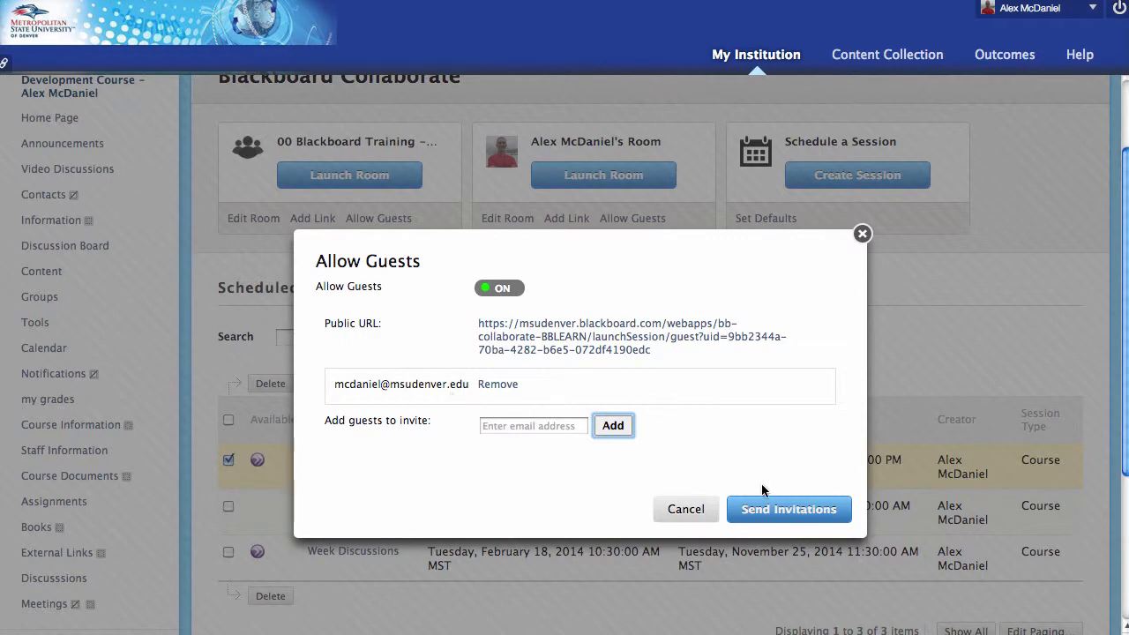
Send the guest invitations and minimize the resulting invitation e-mail.
click(790, 513)
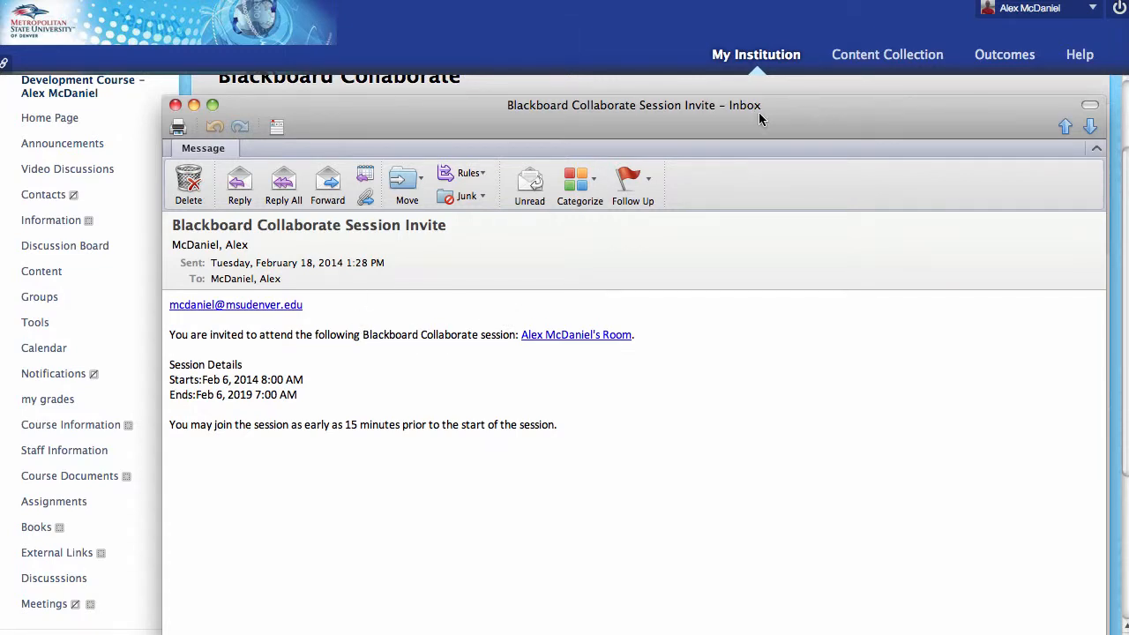
drag(759, 112, 767, 143)
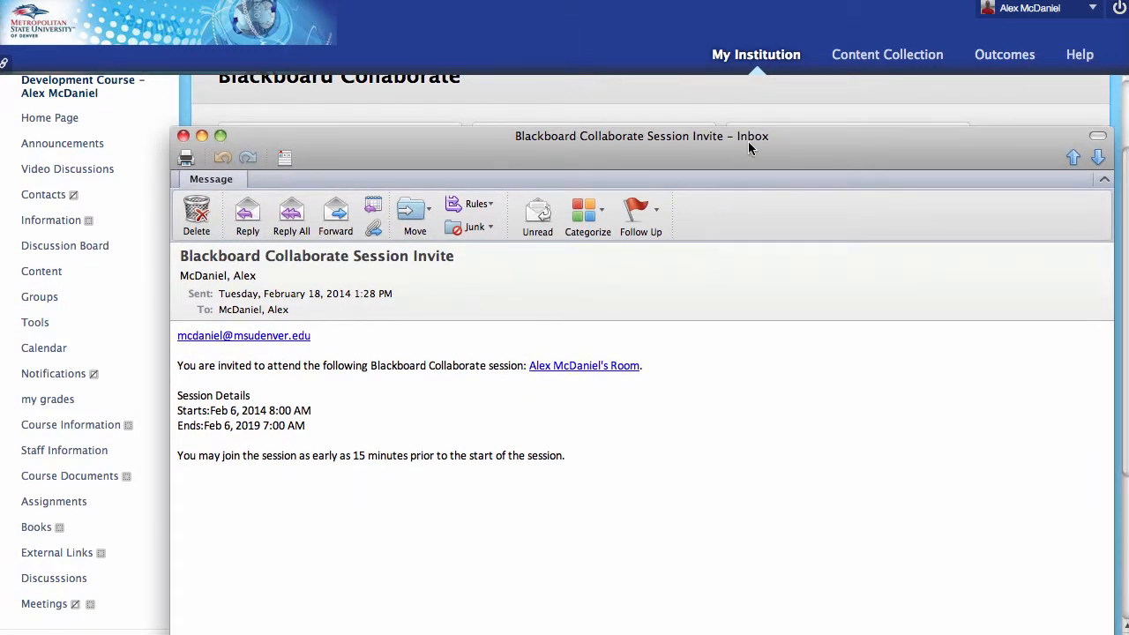
double_click(748, 144)
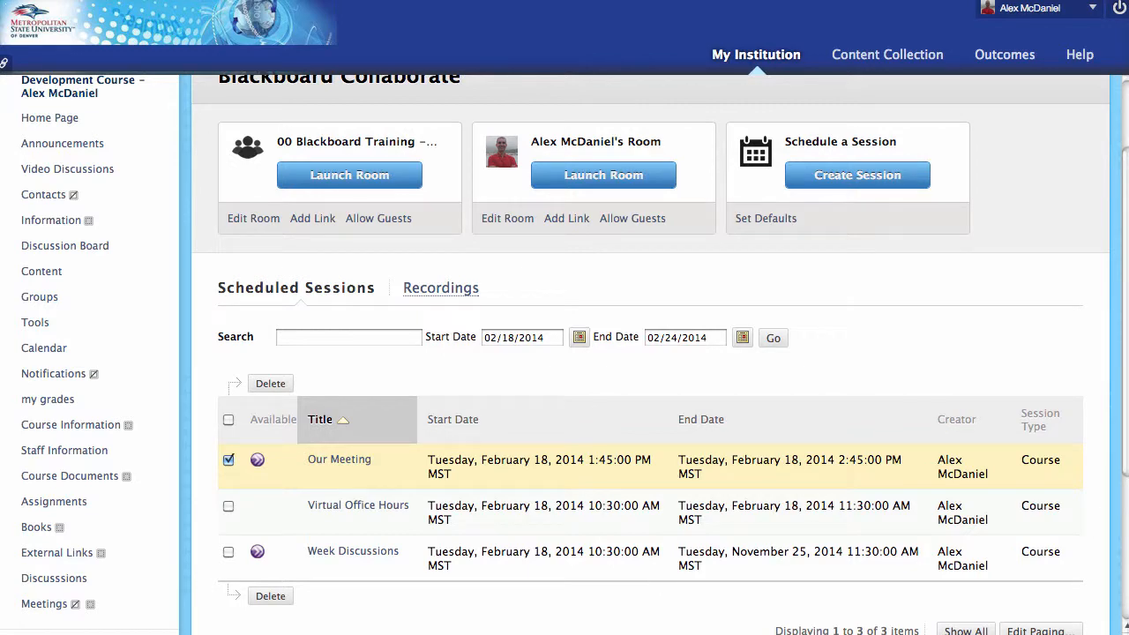
click(362, 552)
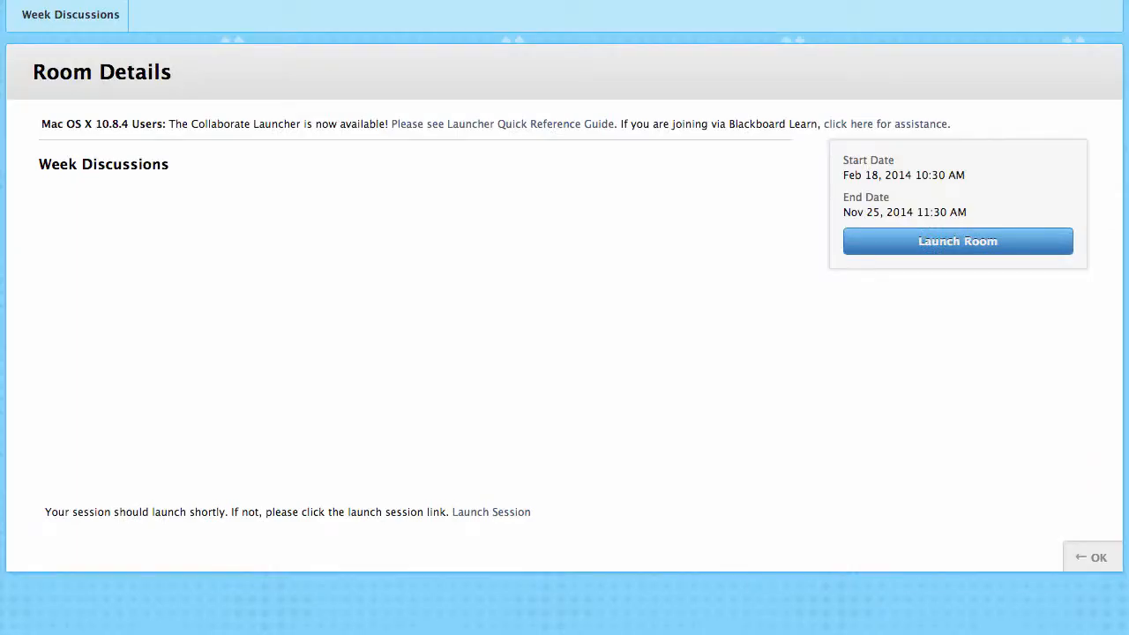
click(956, 236)
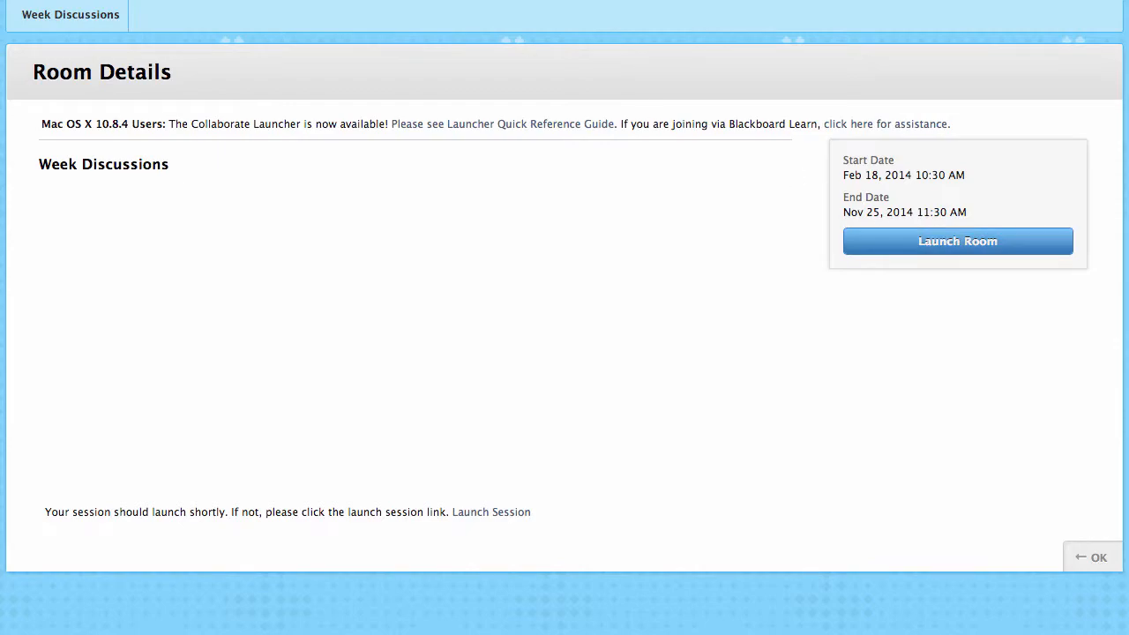